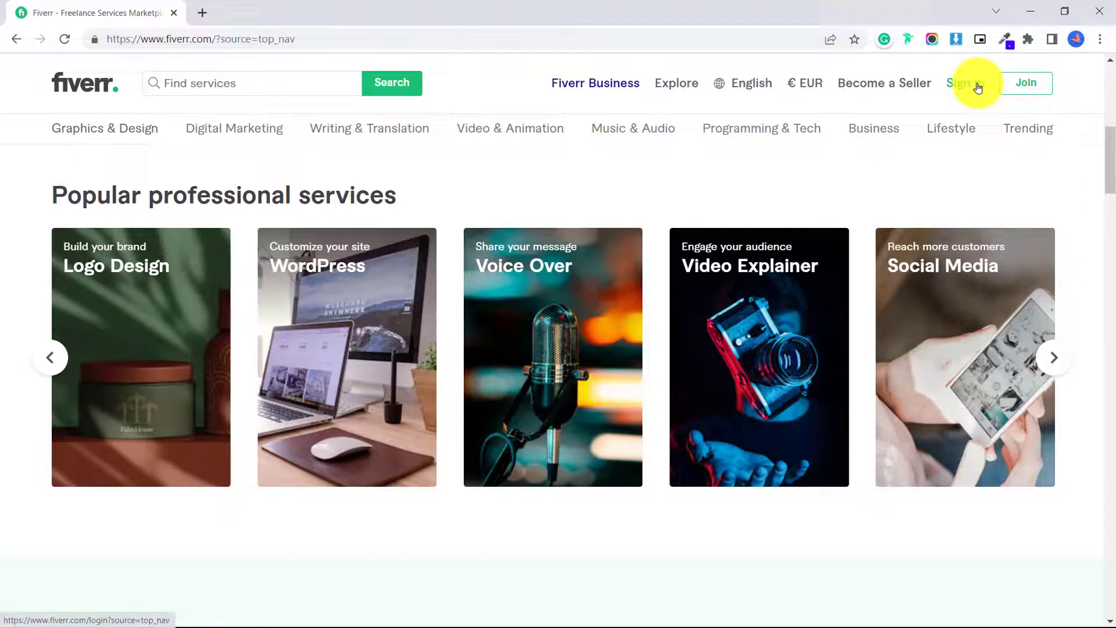
mouse_move(140, 133)
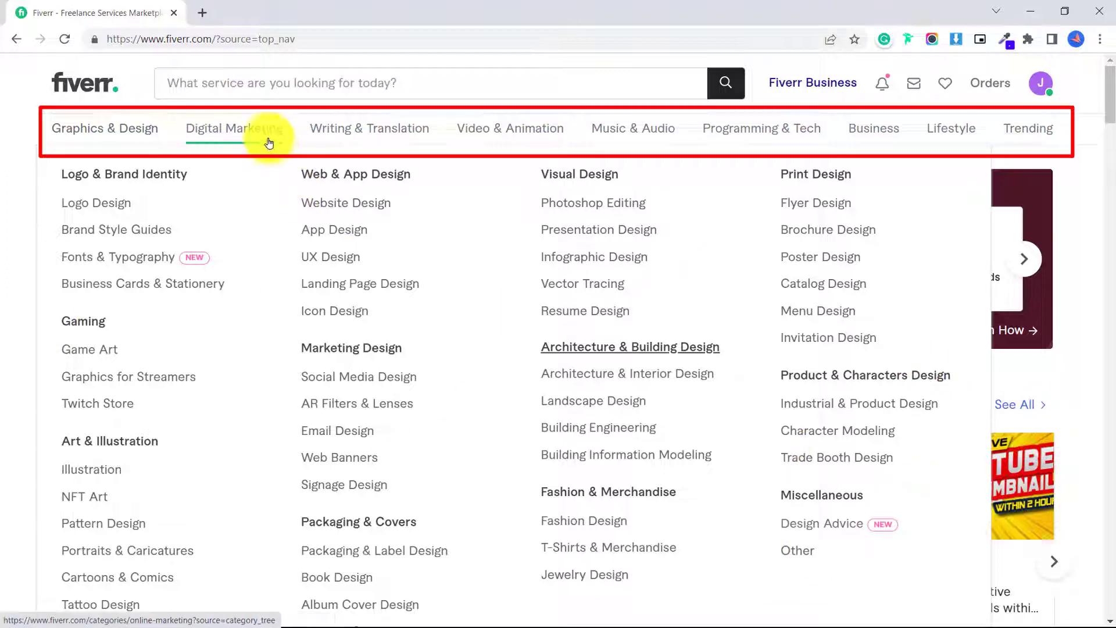
mouse_move(394, 128)
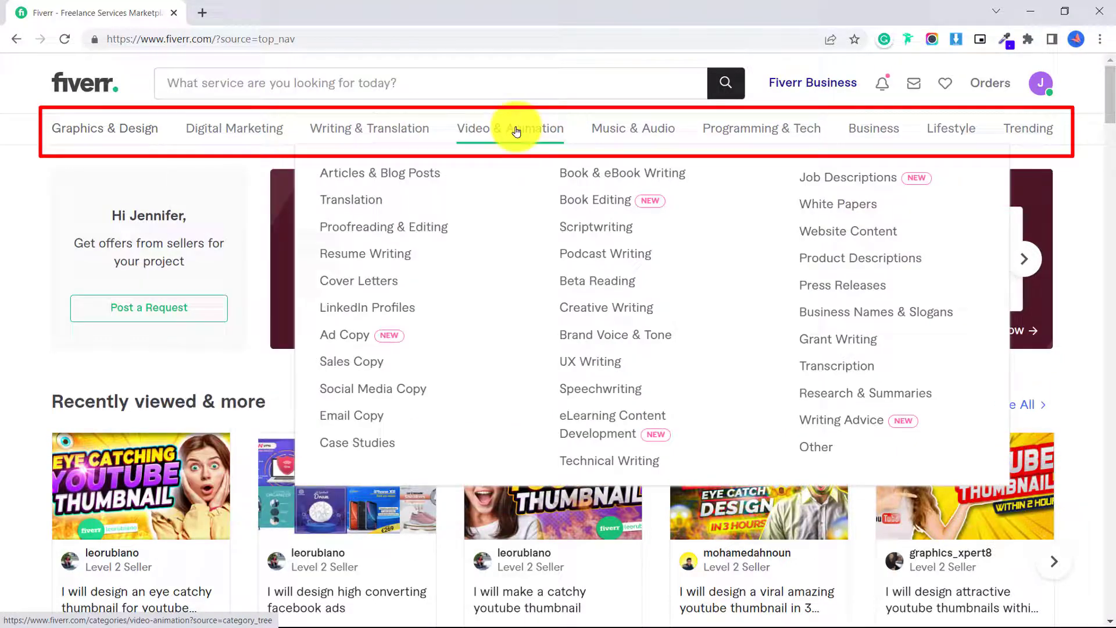
mouse_move(515, 132)
mouse_move(606, 124)
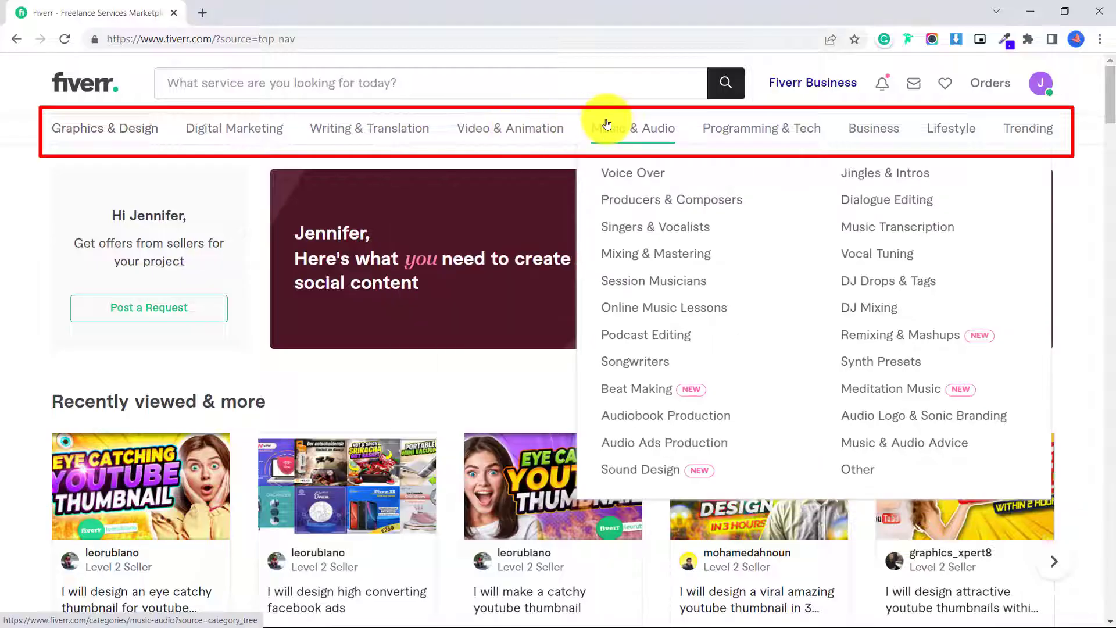
mouse_move(722, 130)
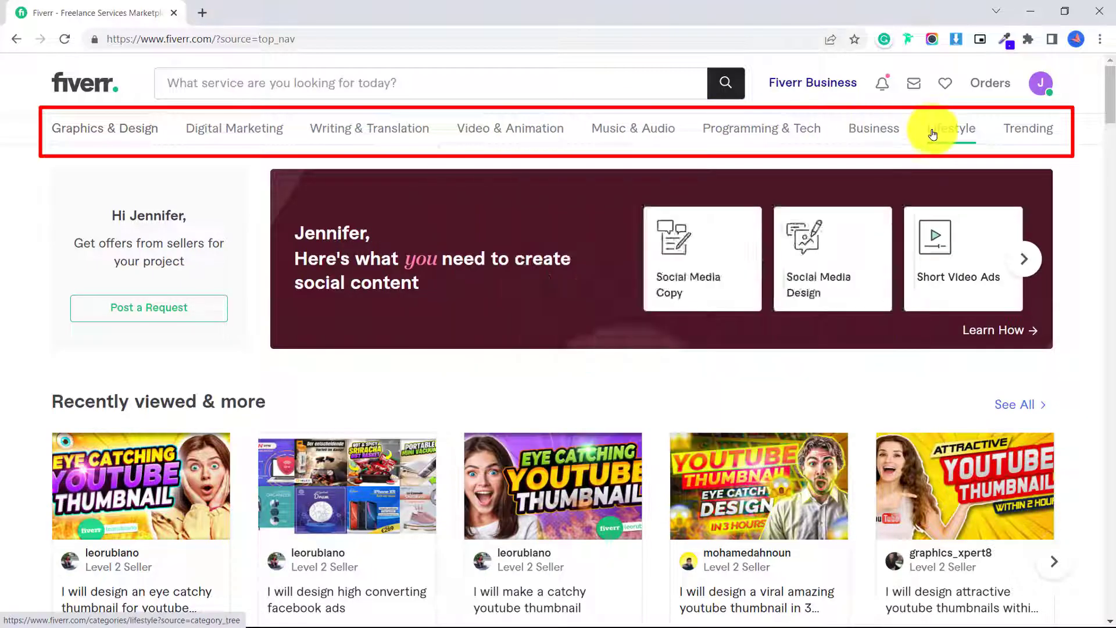
mouse_move(932, 134)
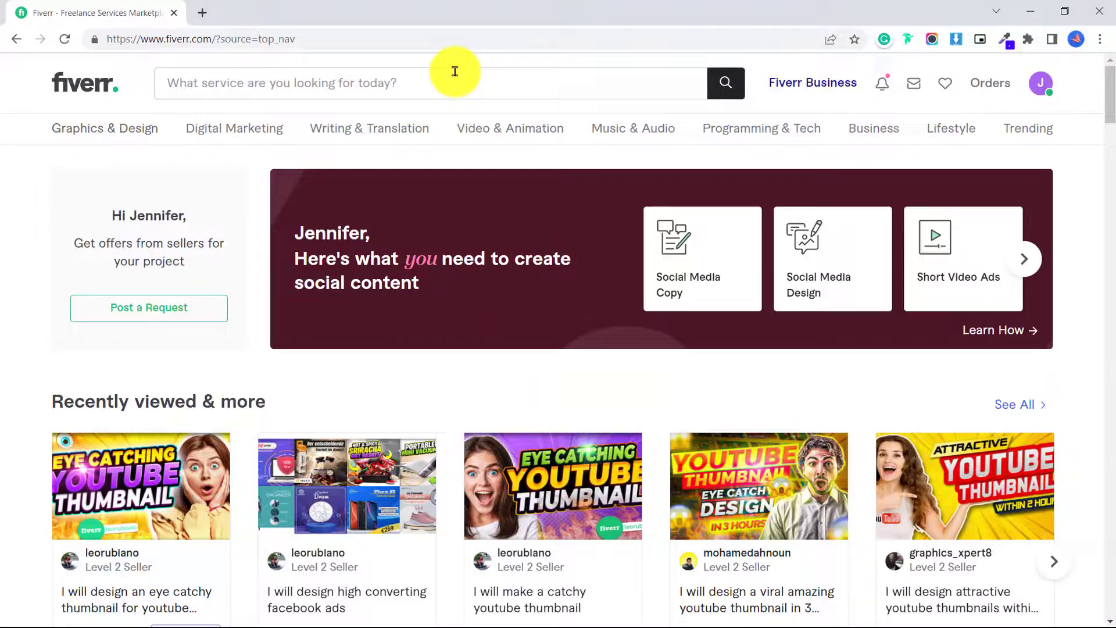
Step: Search for 'youtube thumbnail' and show only online sellers, narrowing 12,057 results to 419
click(270, 83)
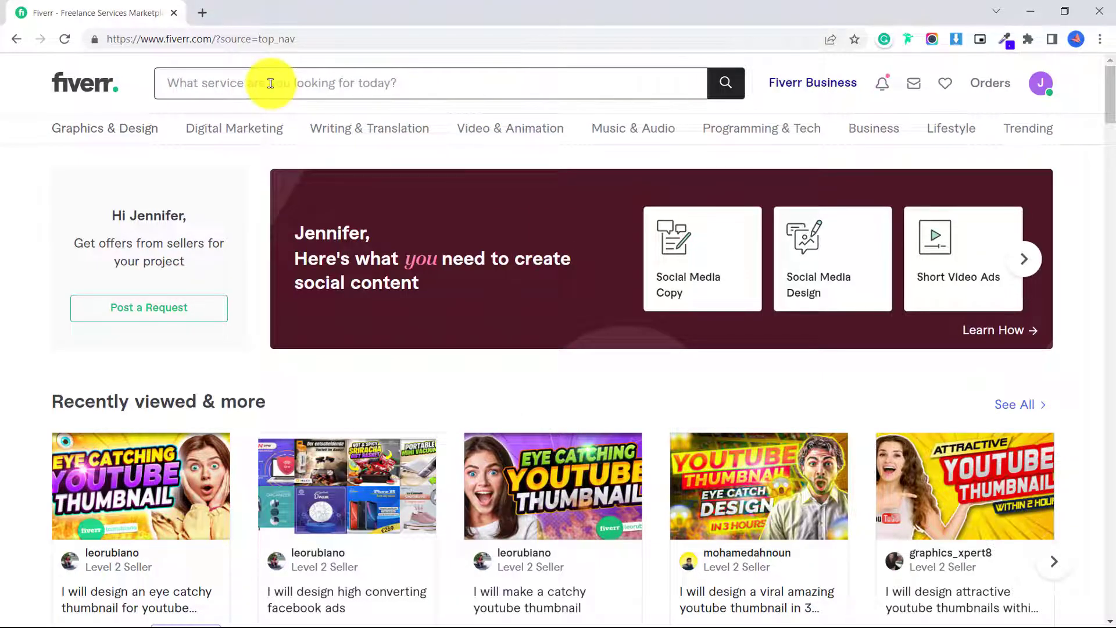
text(youtube)
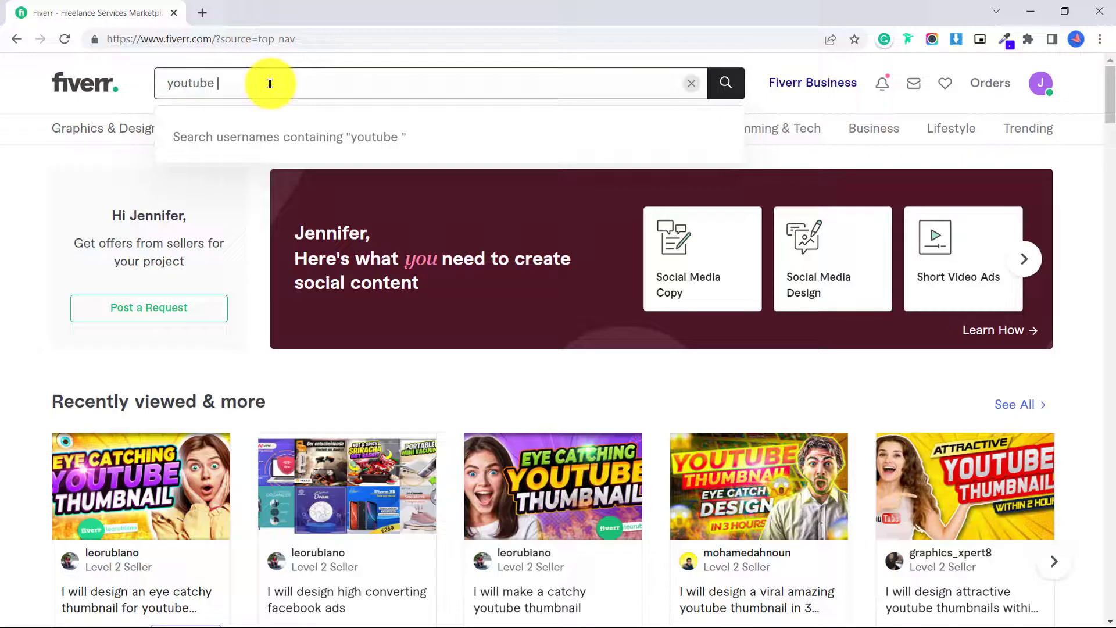
text( thumbnail)
key(Return)
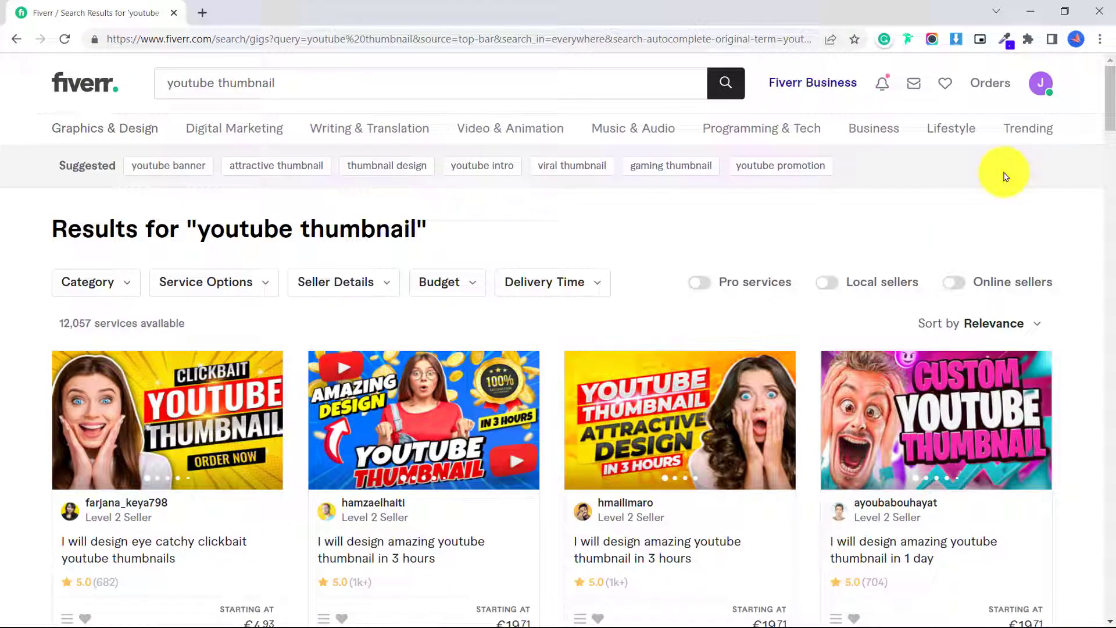
scroll(1034, 192, down, 3)
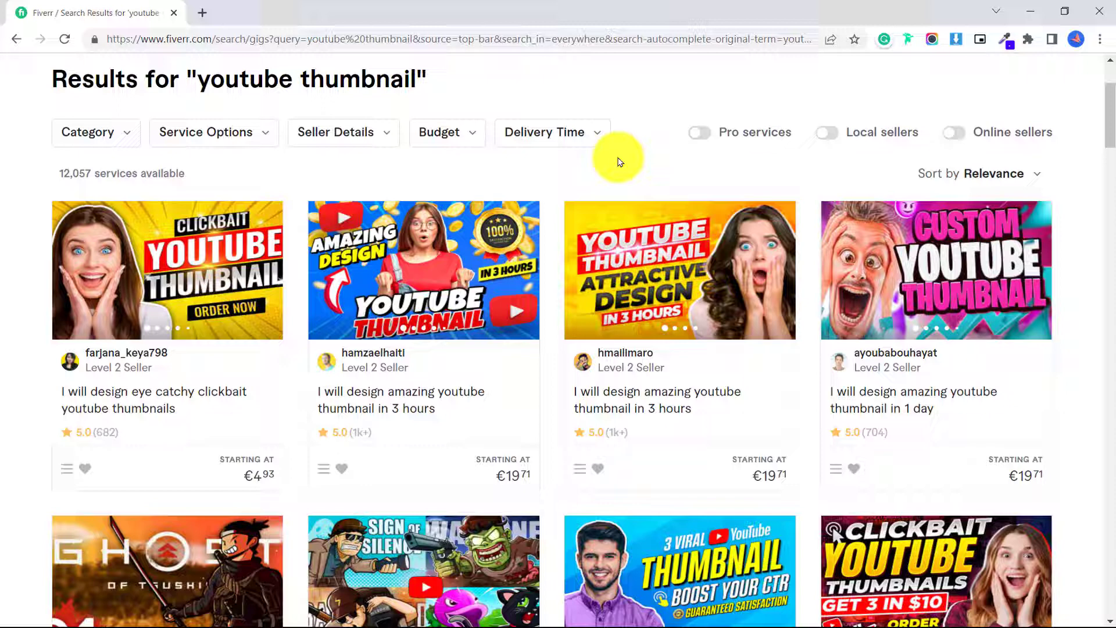
click(957, 137)
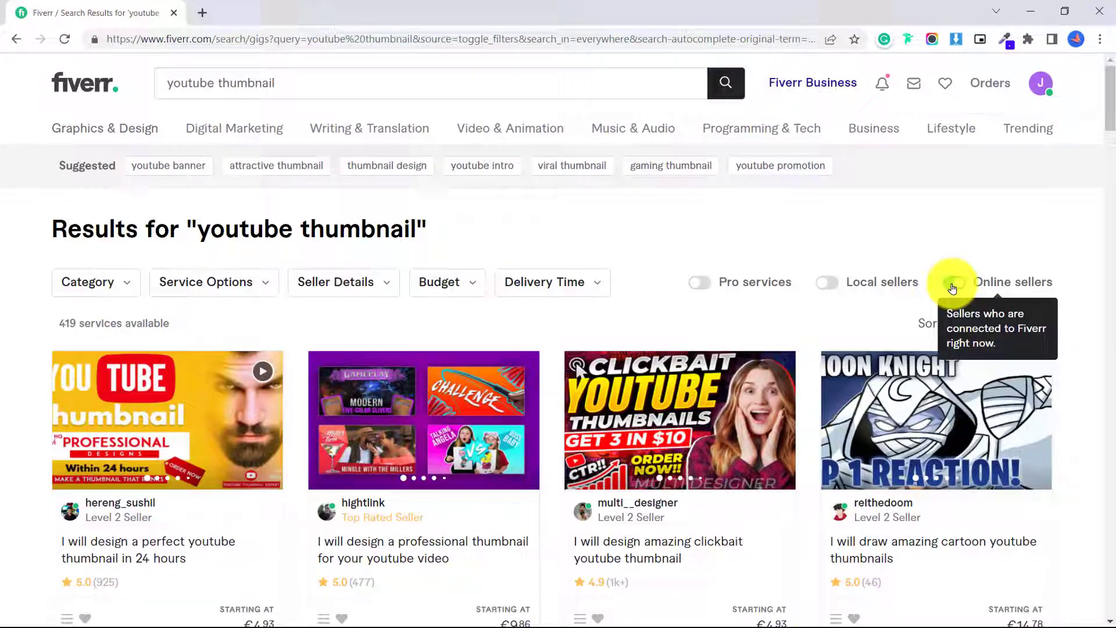
Step: Browse the service options and seller details filter choices
scroll(951, 287, down, 1)
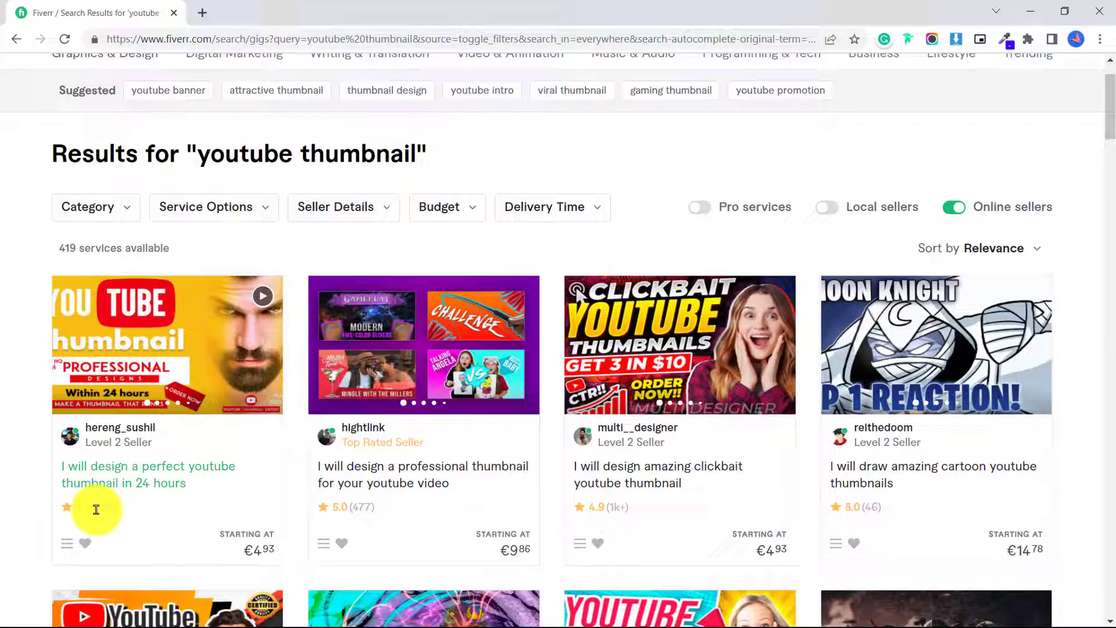
click(337, 226)
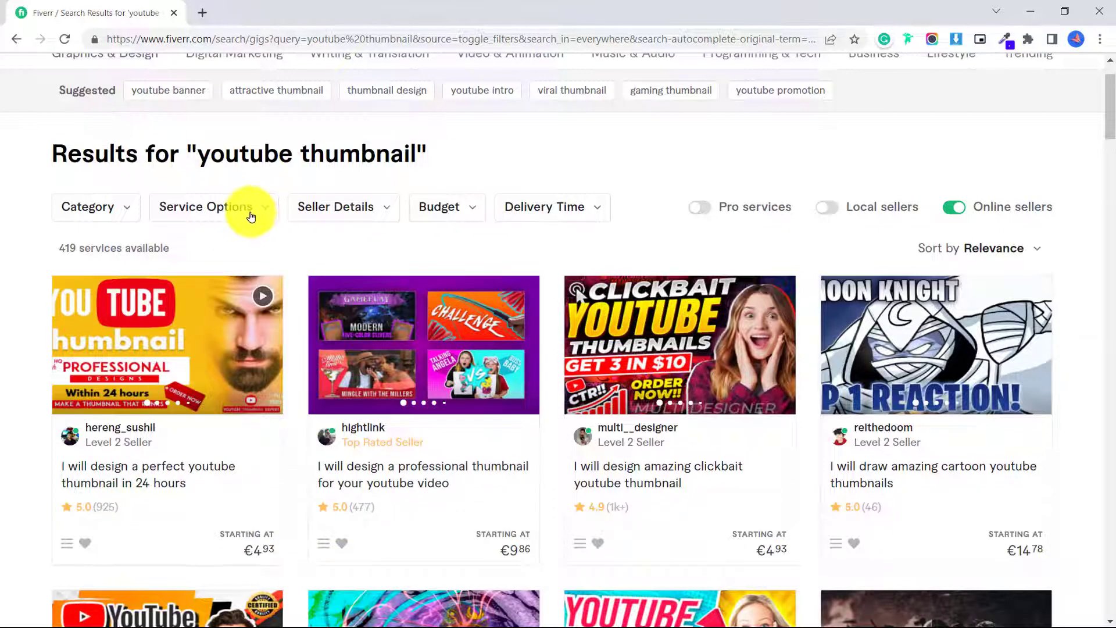
click(251, 214)
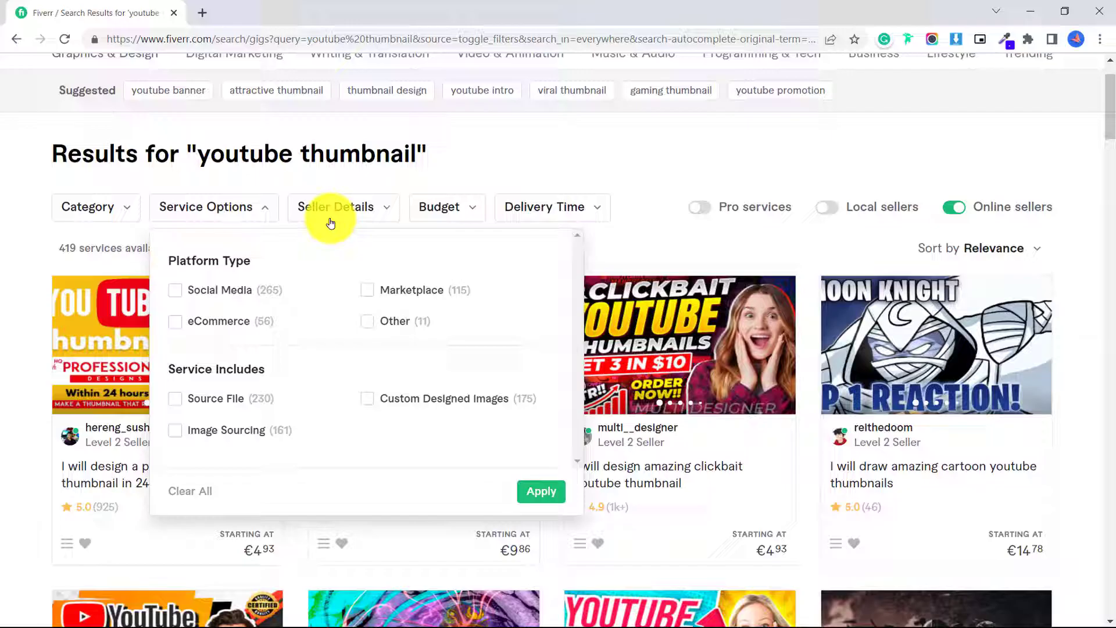
click(330, 220)
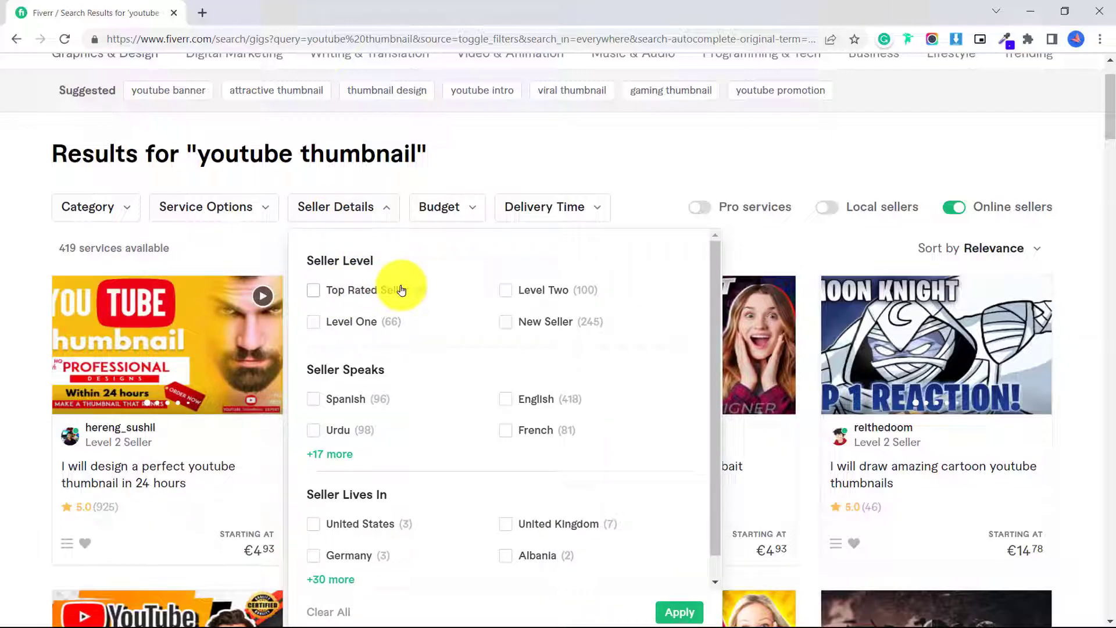
Step: Cap the budget with a maximum of €20
click(461, 218)
click(571, 274)
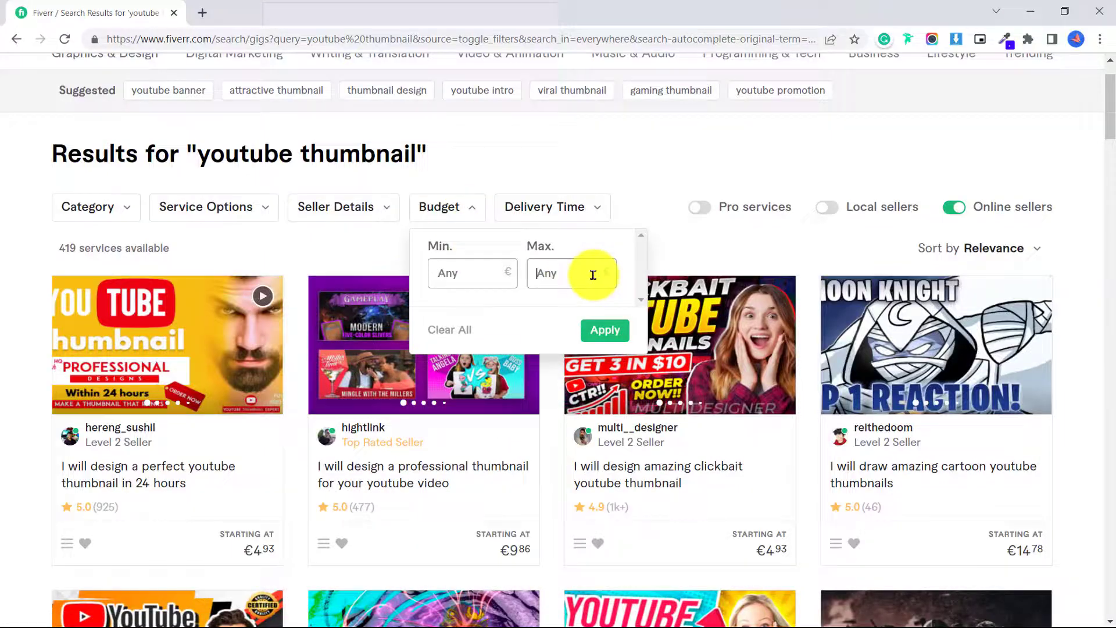
text(20)
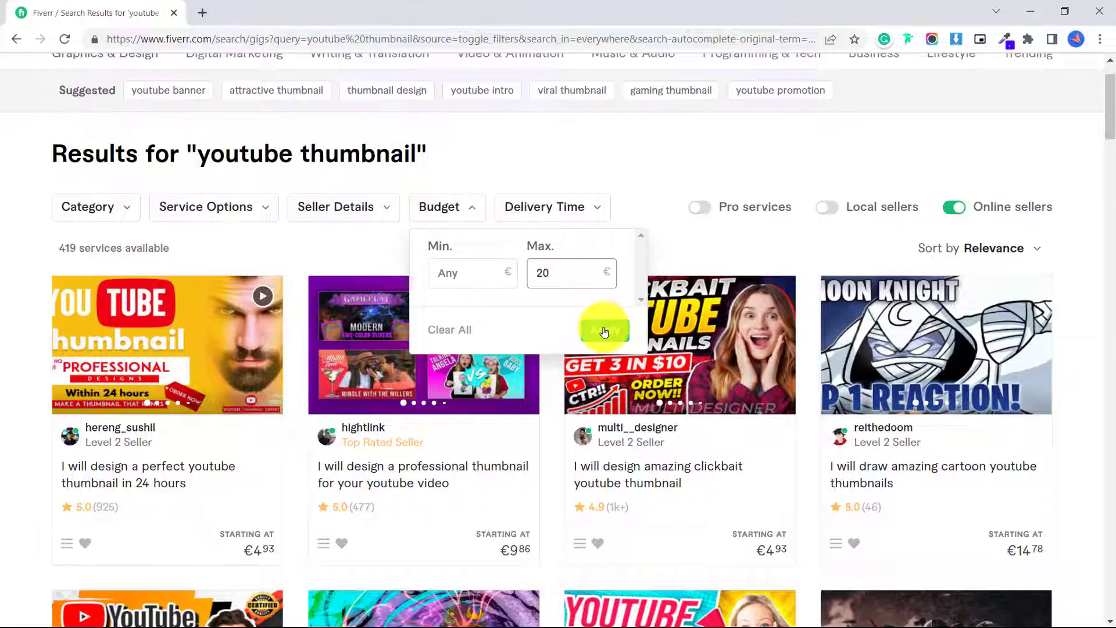
click(604, 332)
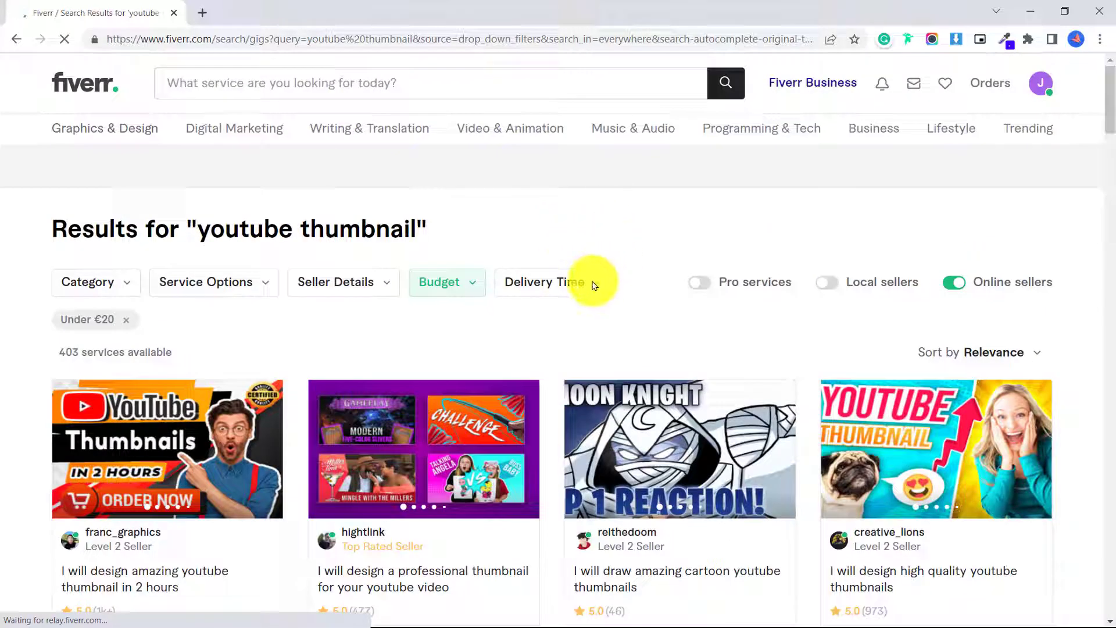
Step: Limit delivery time to Express 24H
click(579, 282)
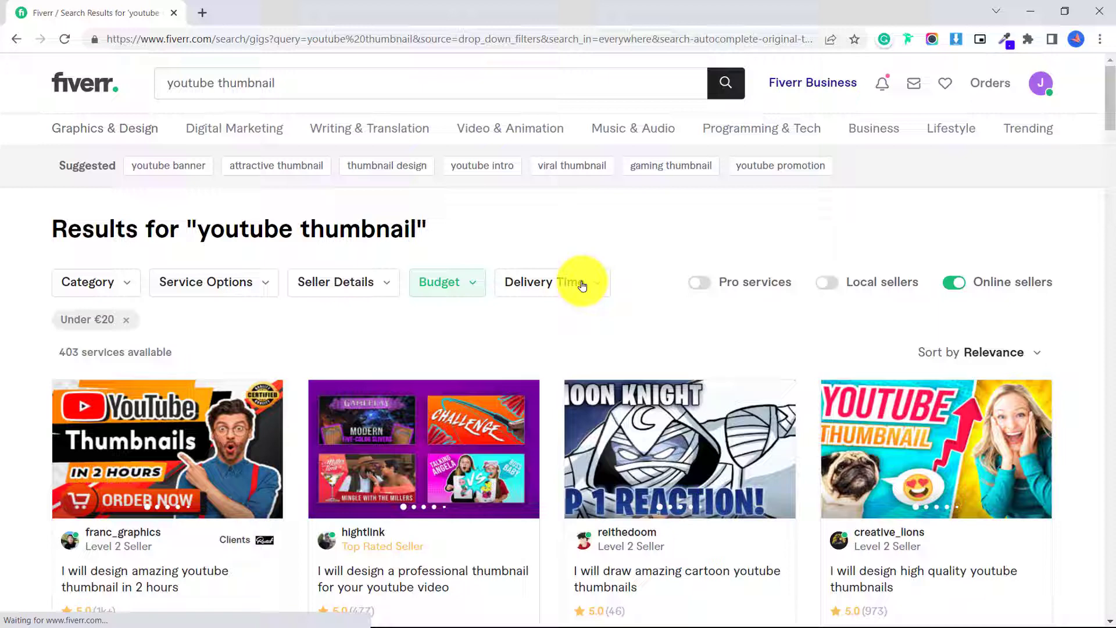
click(581, 284)
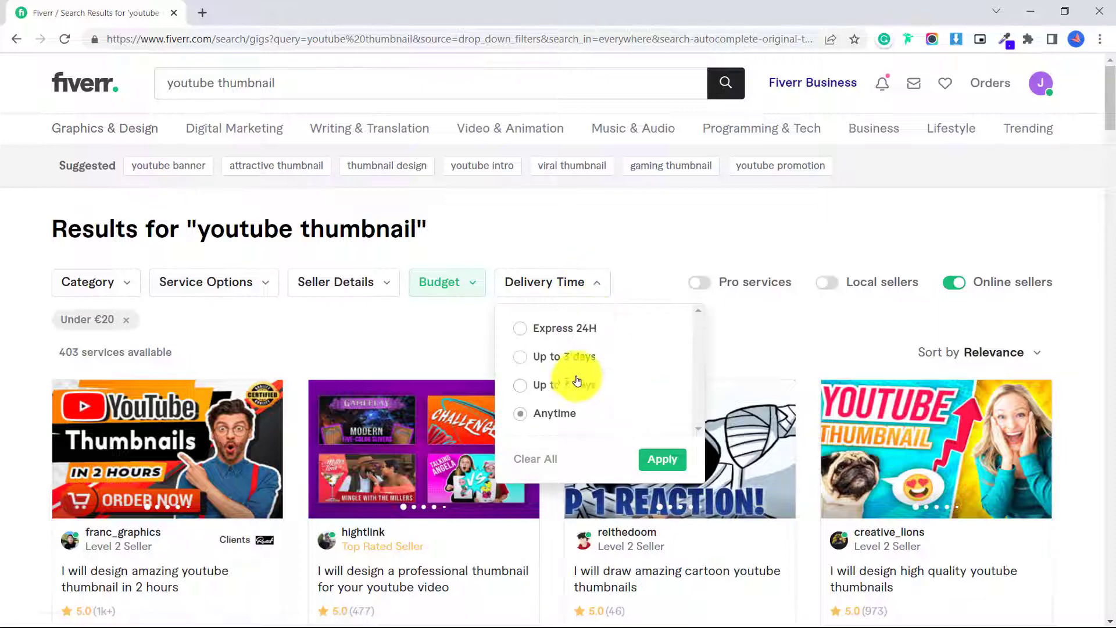
click(572, 332)
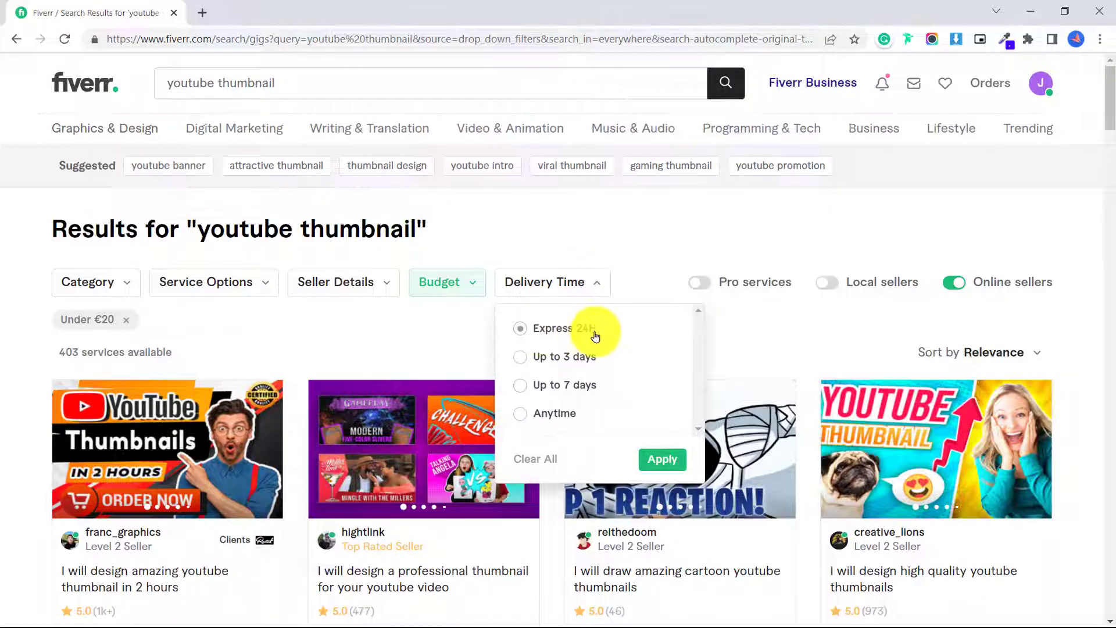
click(655, 457)
Step: Restrict the results to gigs from New Seller level sellers
scroll(657, 244, down, 6)
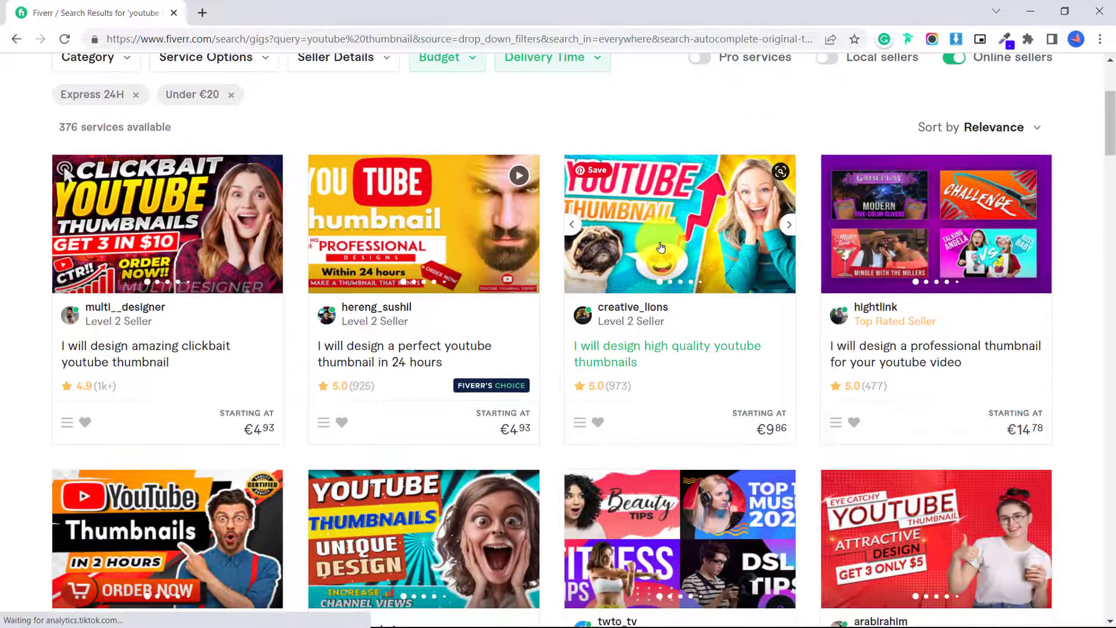
scroll(662, 250, down, 2)
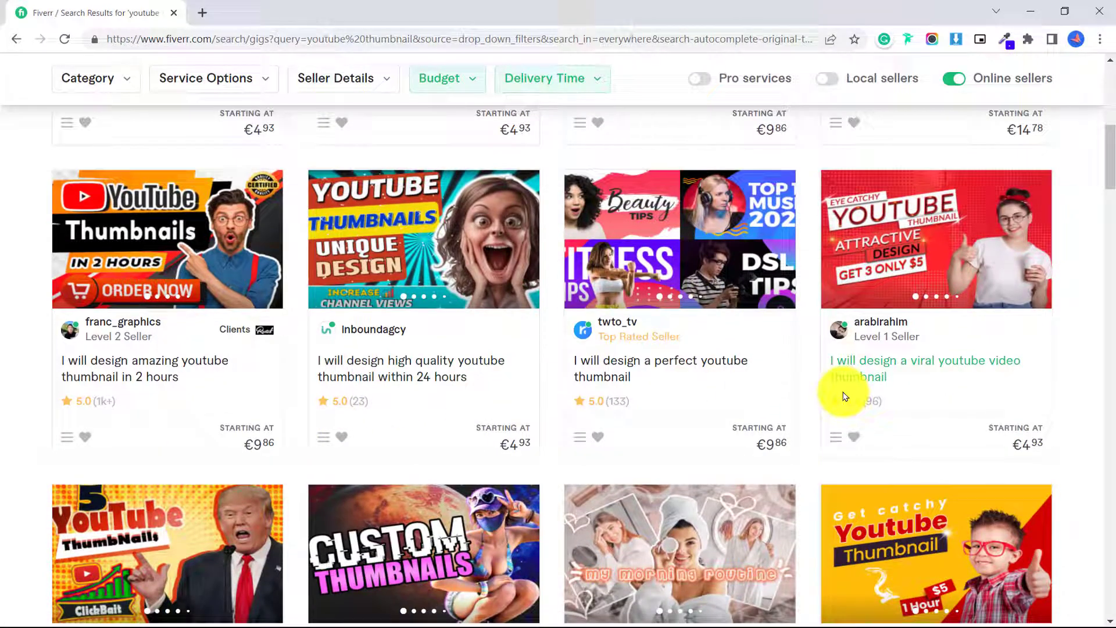
scroll(843, 395, down, 1)
scroll(844, 395, down, 8)
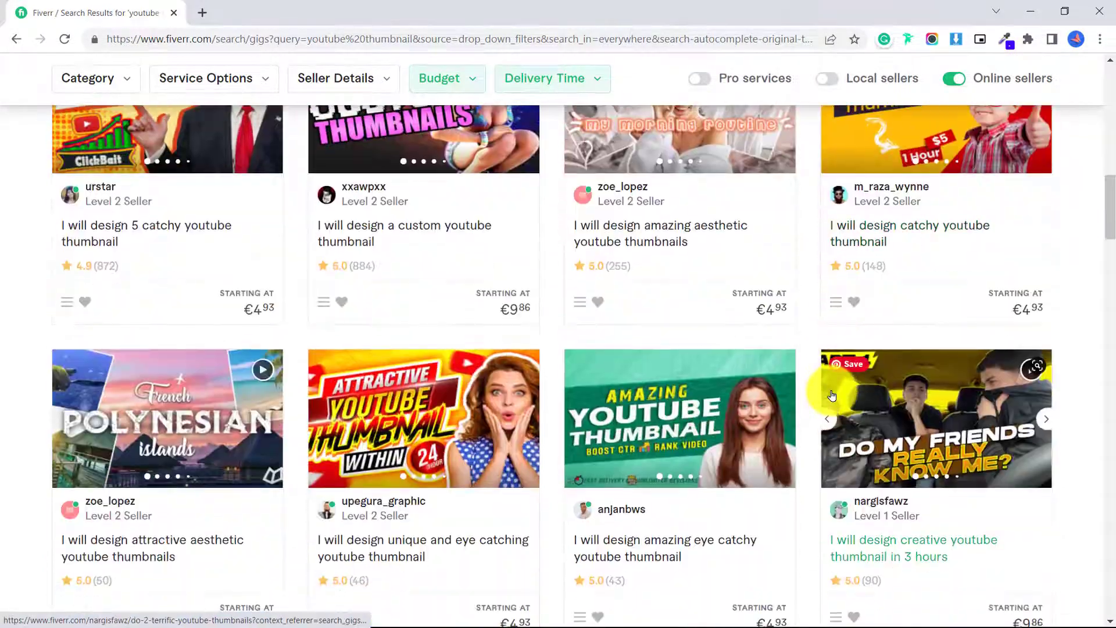
scroll(831, 396, down, 5)
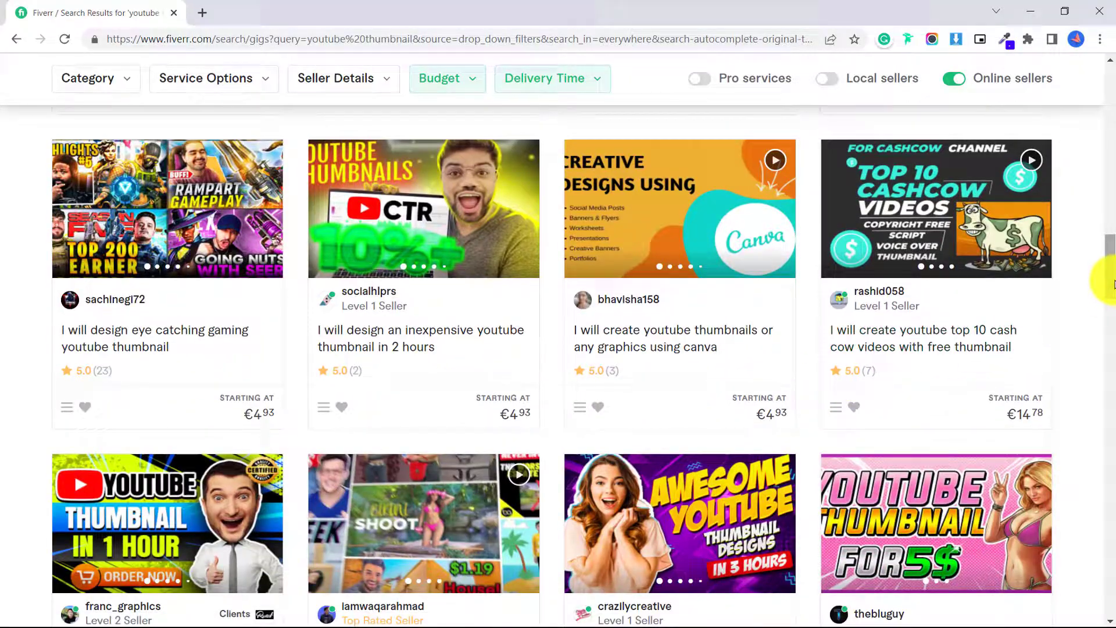
drag(1103, 281, 1110, 99)
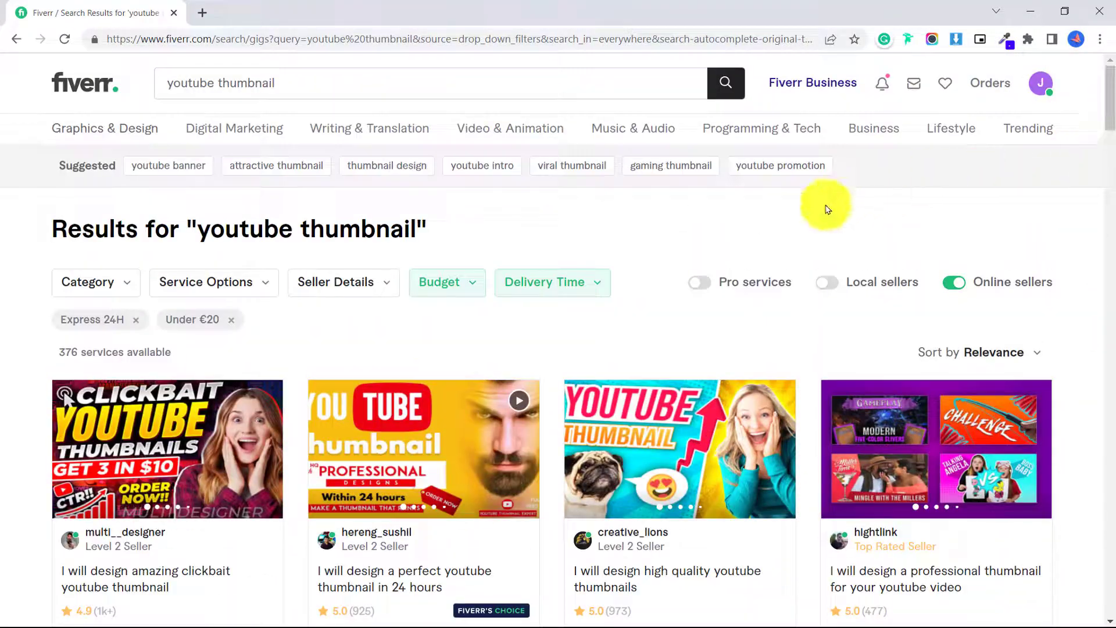
click(392, 285)
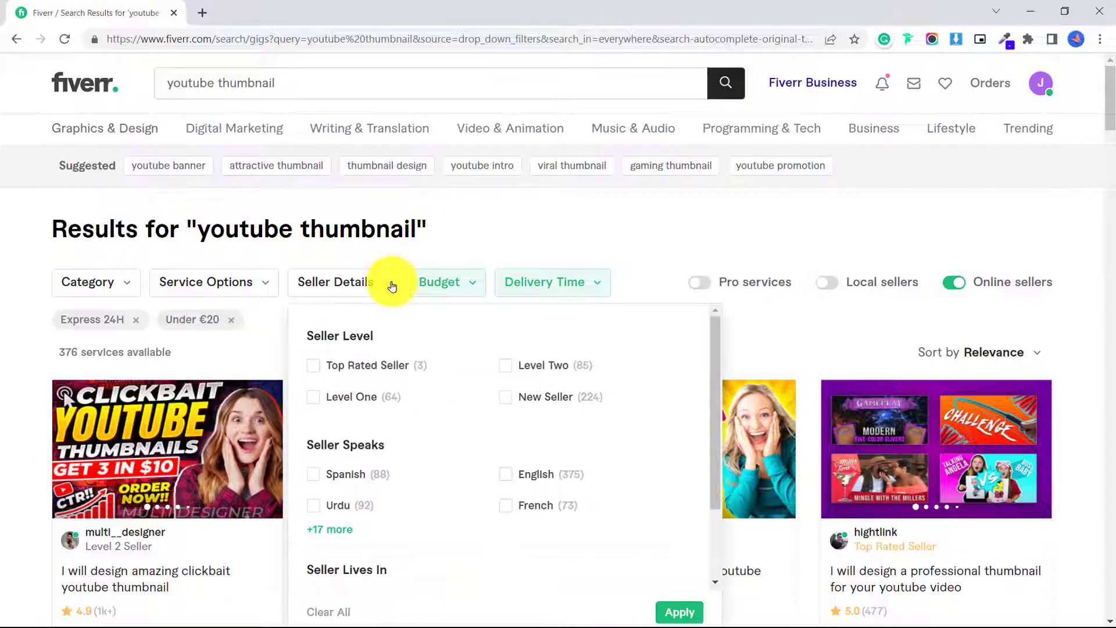
click(506, 398)
click(683, 611)
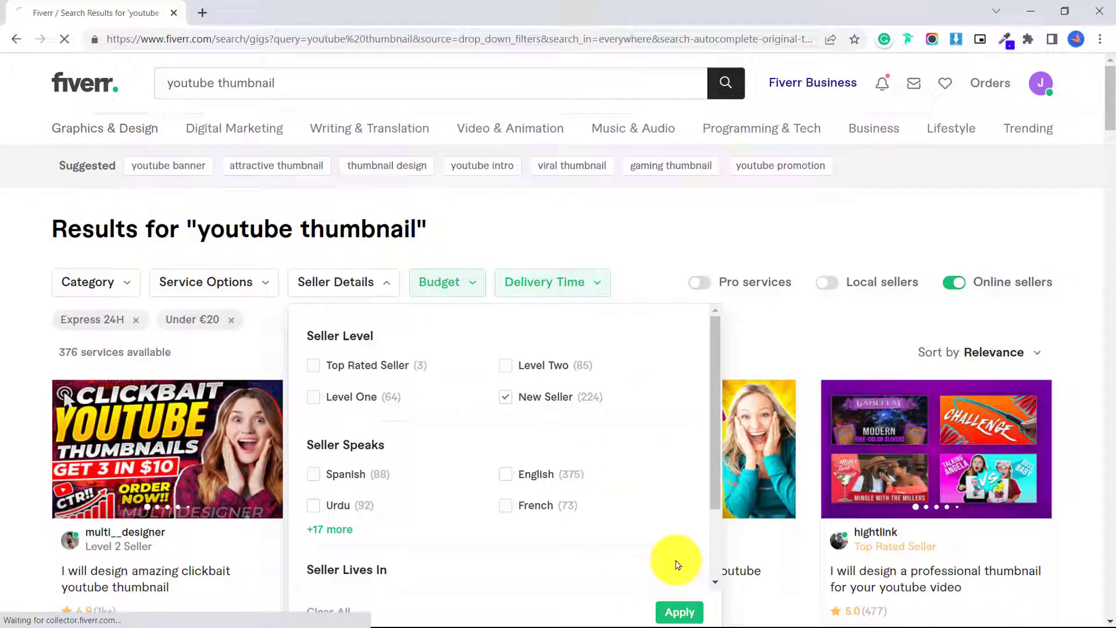
click(1111, 366)
scroll(1096, 406, up, 4)
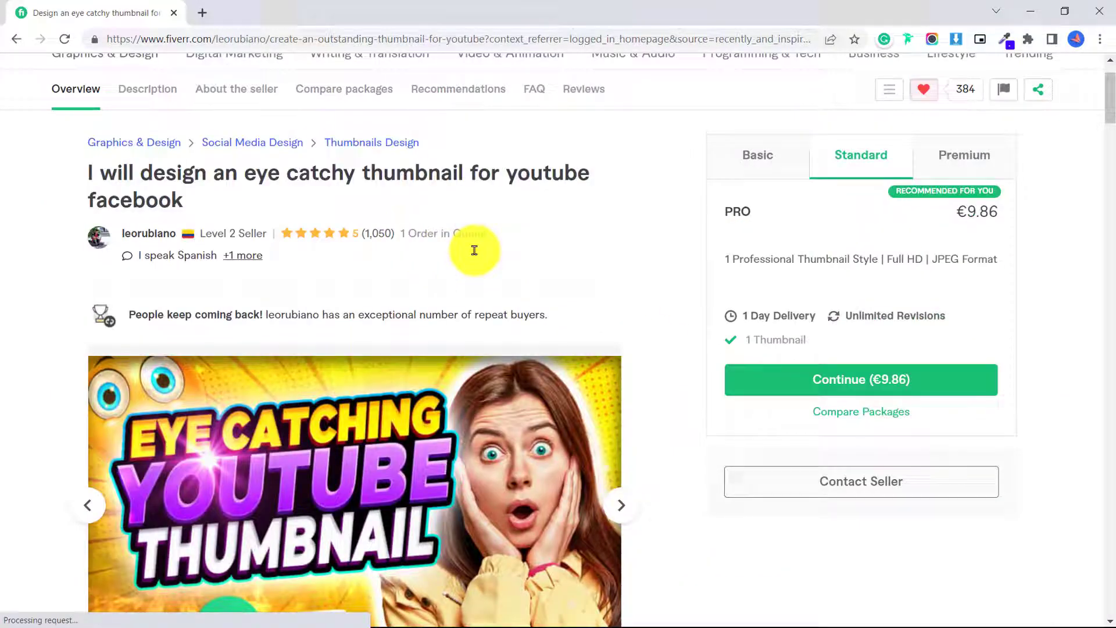
Step: Read through the gig's customer reviews, description and seller info
scroll(669, 283, up, 1)
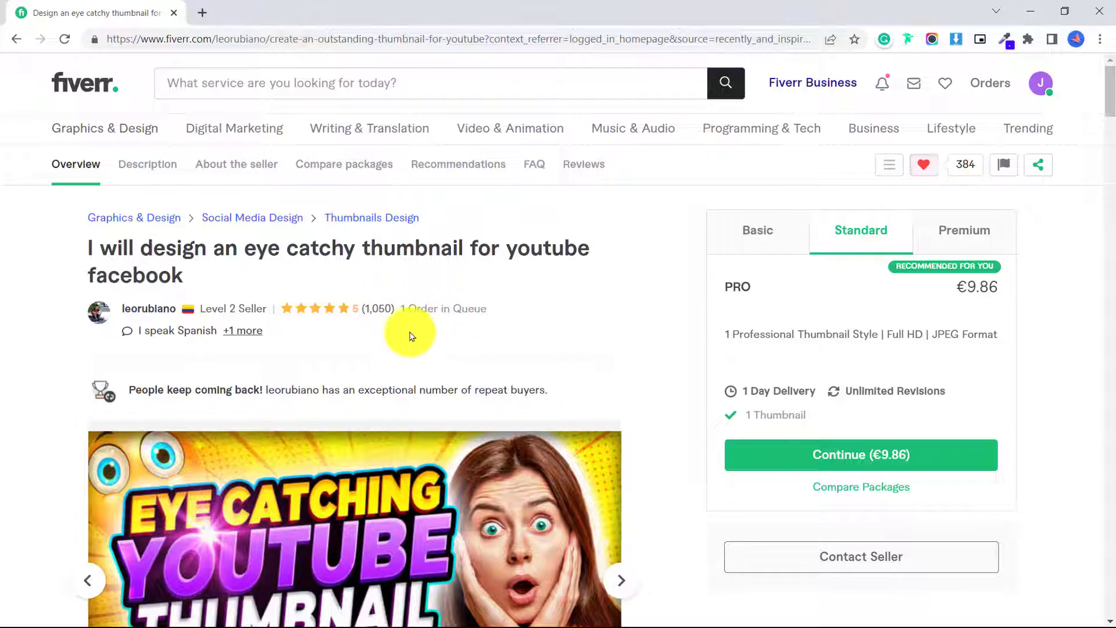
click(382, 313)
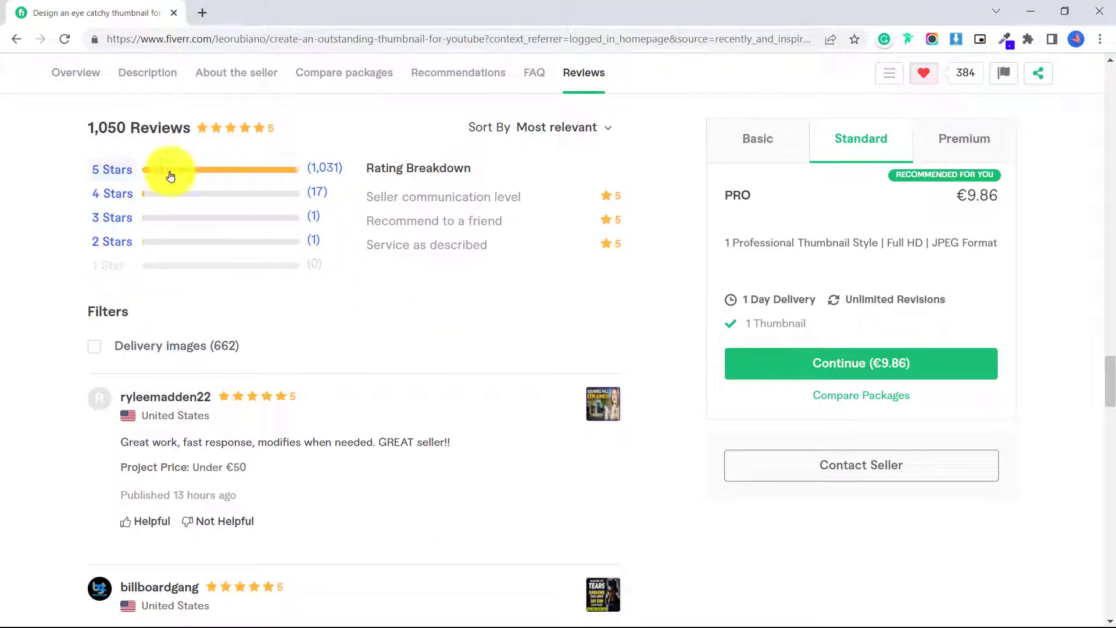
scroll(383, 319, down, 3)
scroll(428, 326, down, 3)
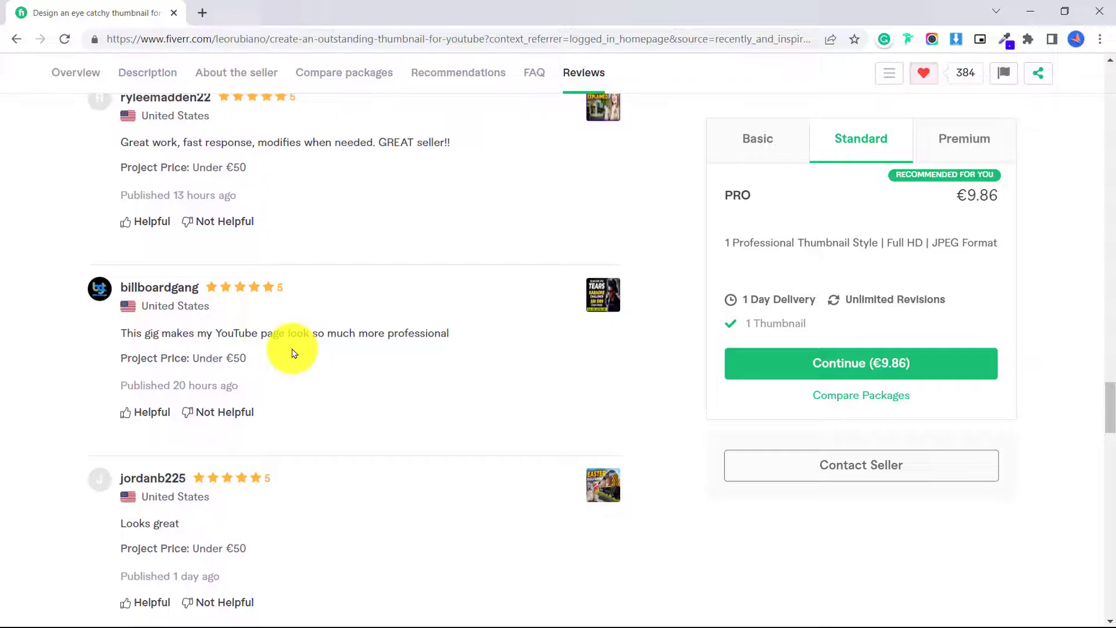
scroll(291, 351, up, 20)
scroll(486, 189, down, 10)
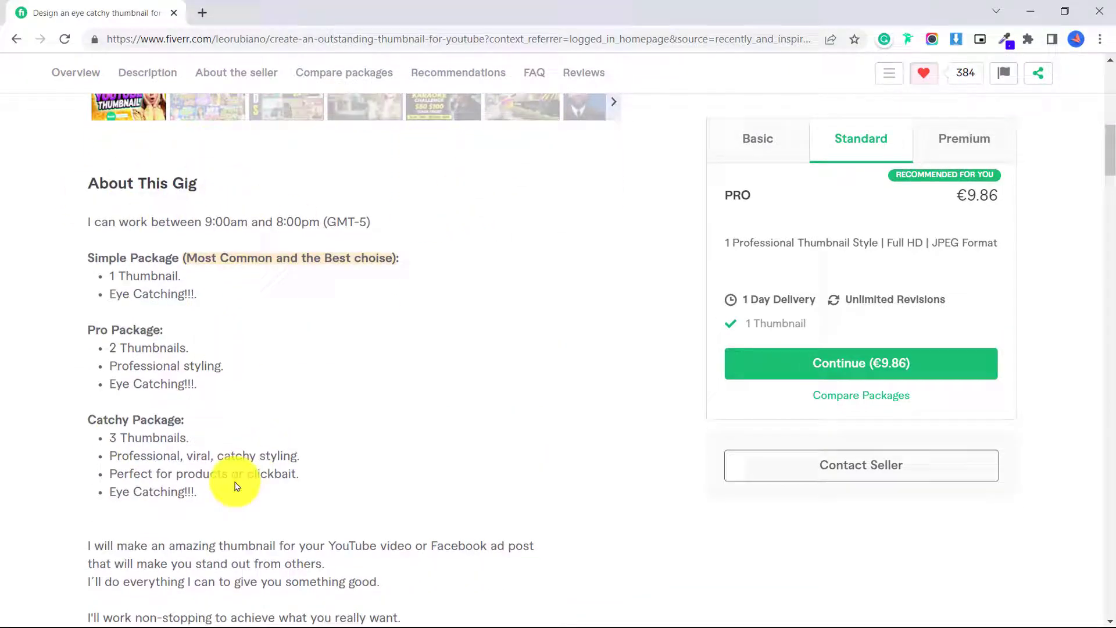
scroll(250, 459, down, 5)
scroll(258, 439, down, 8)
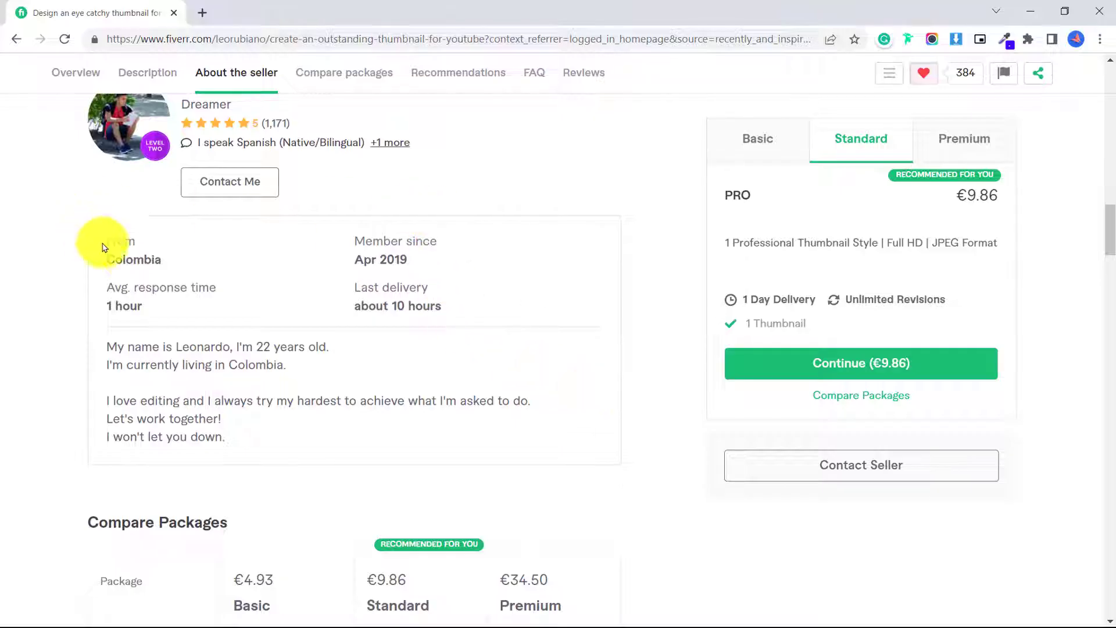
scroll(129, 237, down, 1)
scroll(179, 219, down, 4)
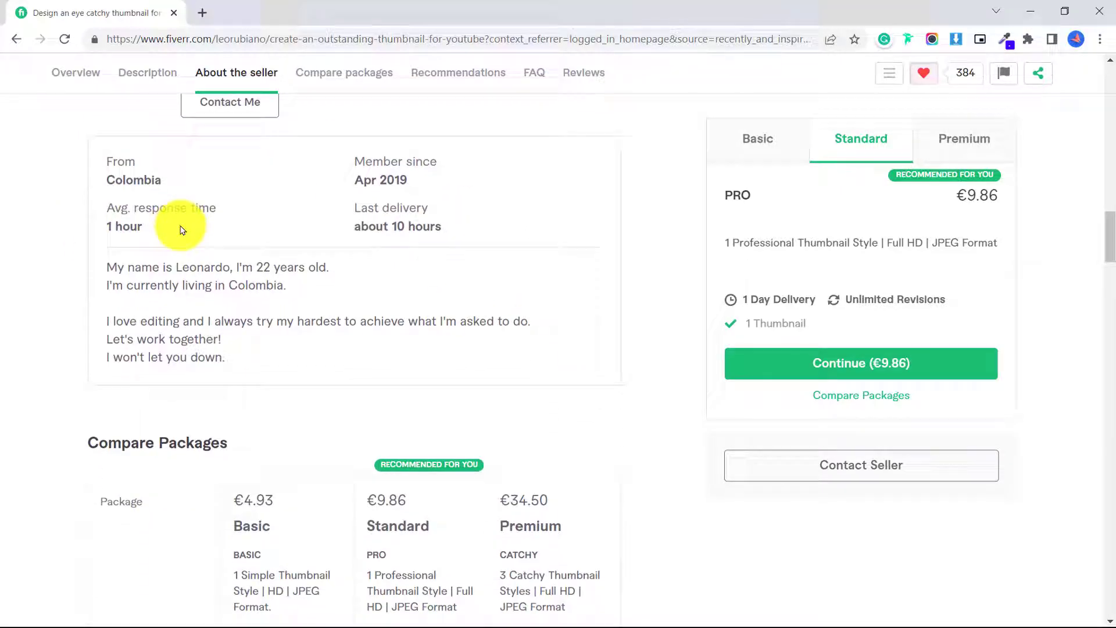
scroll(343, 227, down, 2)
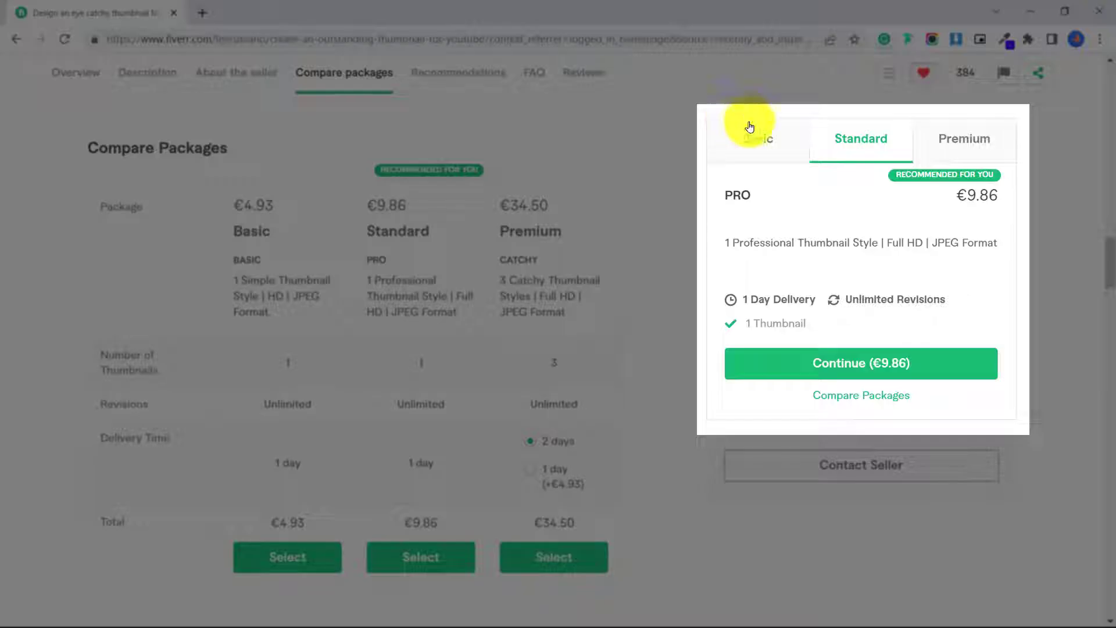
Step: Compare the Basic and Premium packages, then order the €9.86 Standard package
click(751, 129)
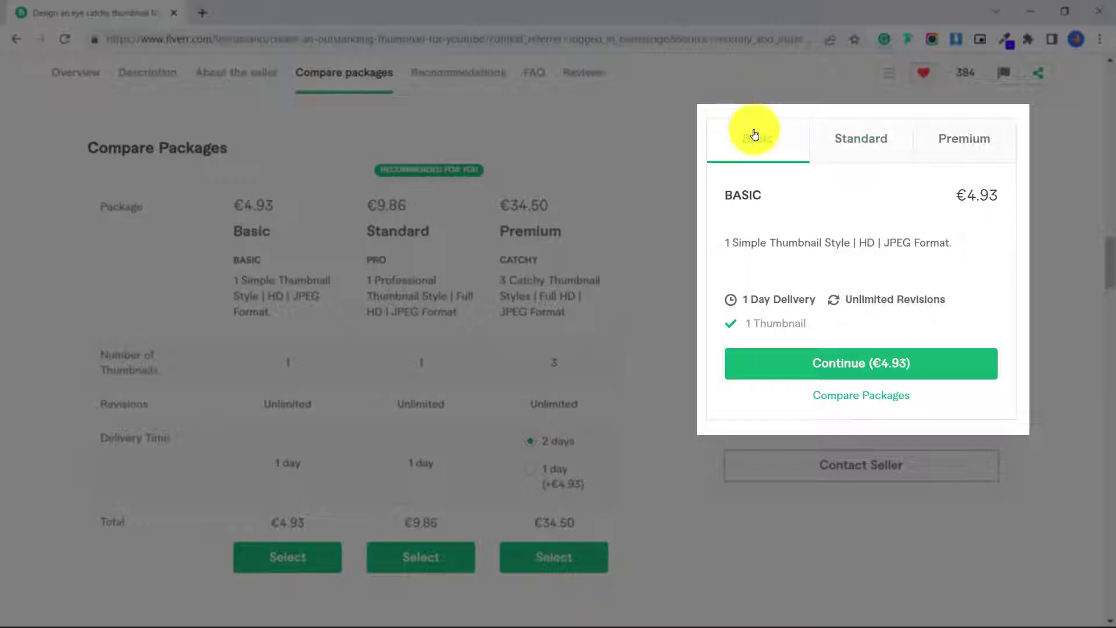
click(866, 142)
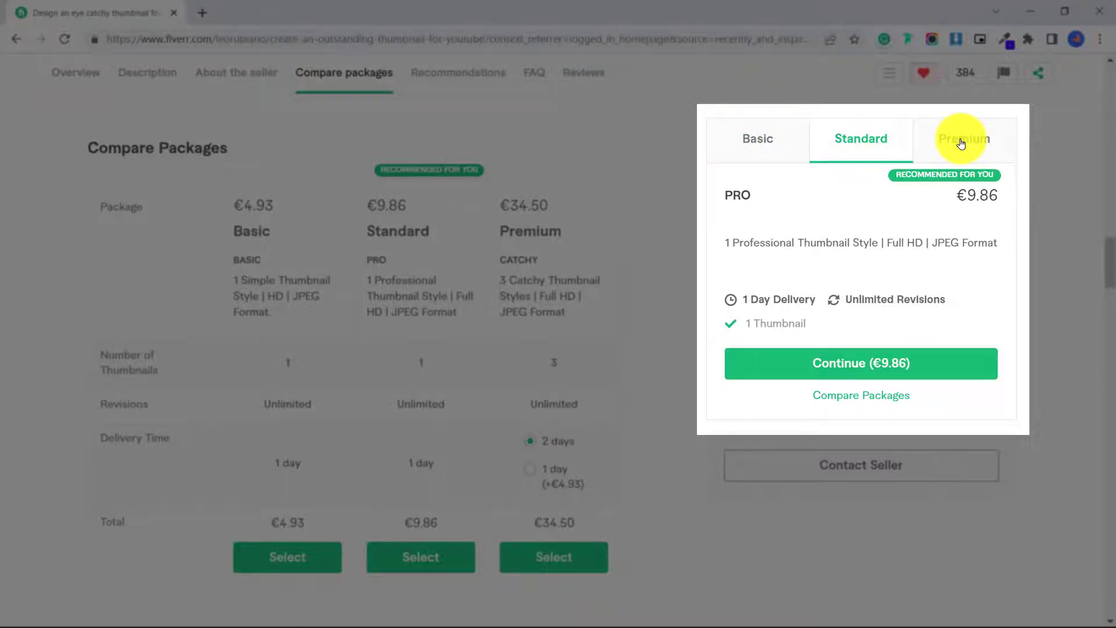
click(962, 143)
click(880, 140)
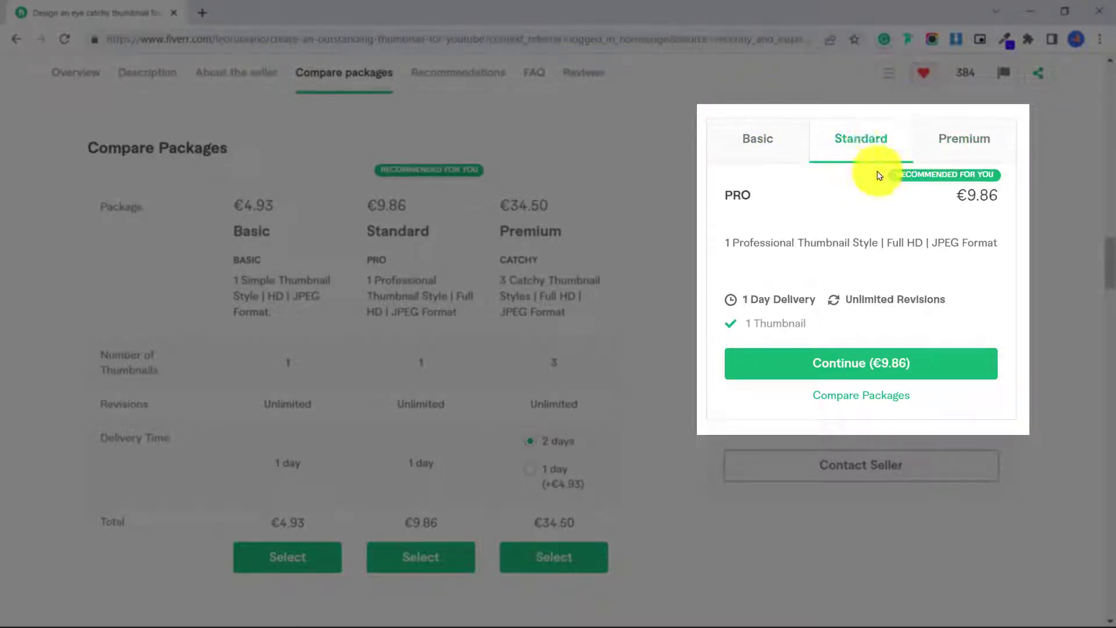
scroll(965, 291, up, 2)
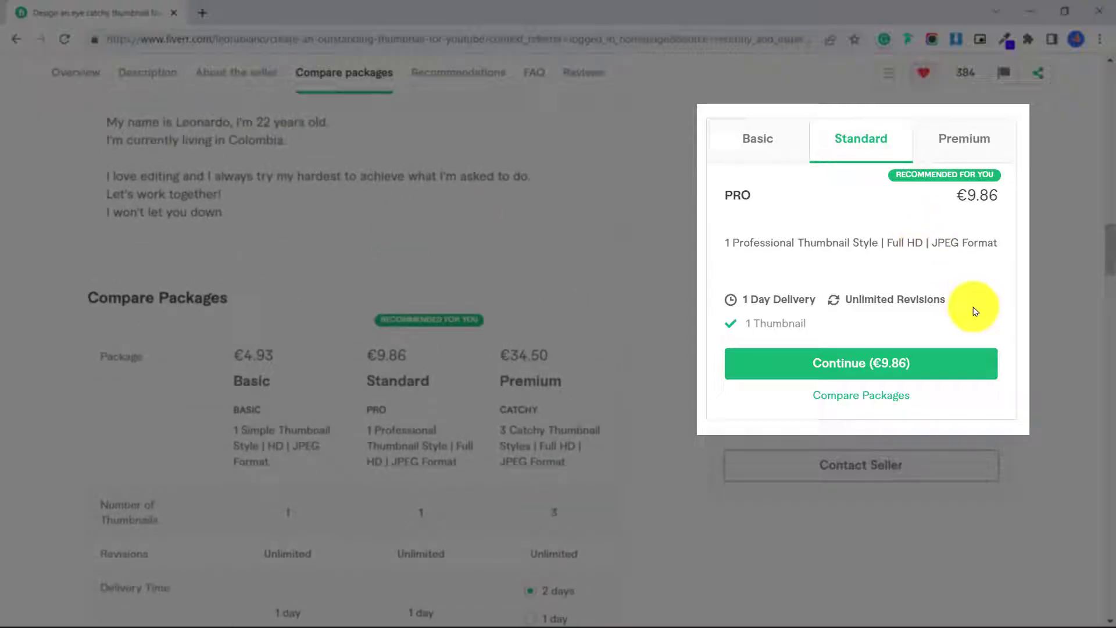
click(916, 364)
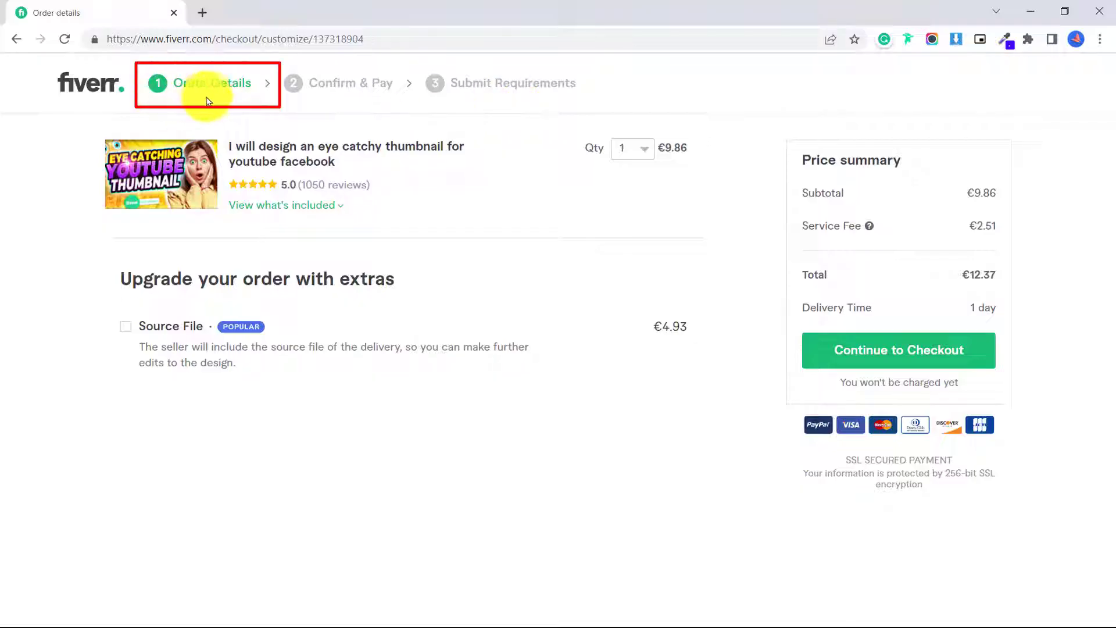
Step: Keep quantity 1 and add the €4.93 Source File extra, making the total €17.57
click(625, 148)
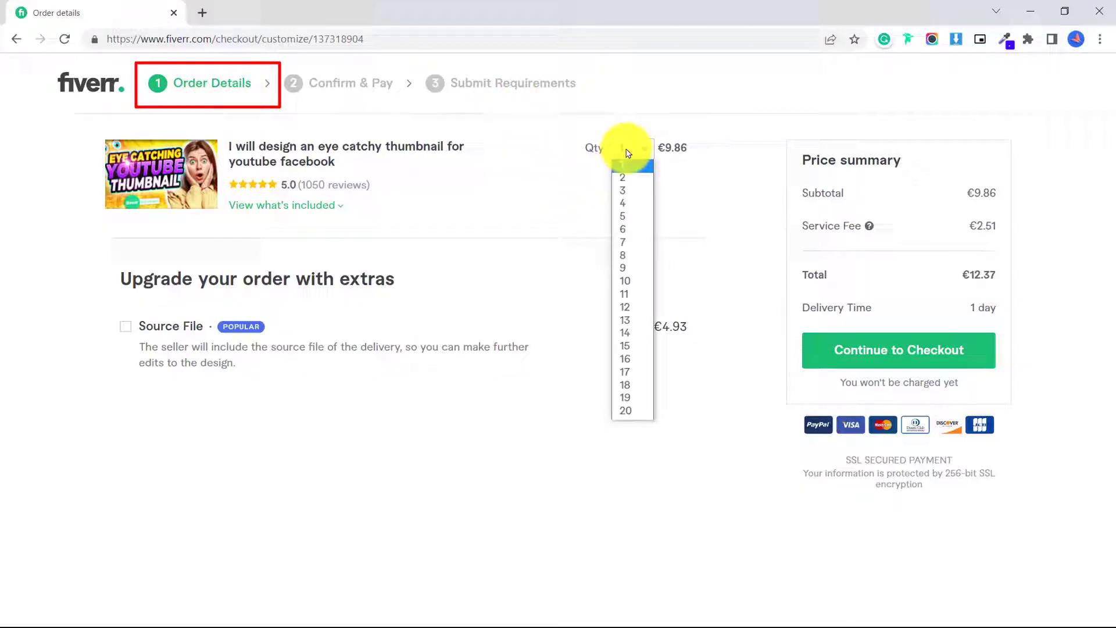
click(632, 169)
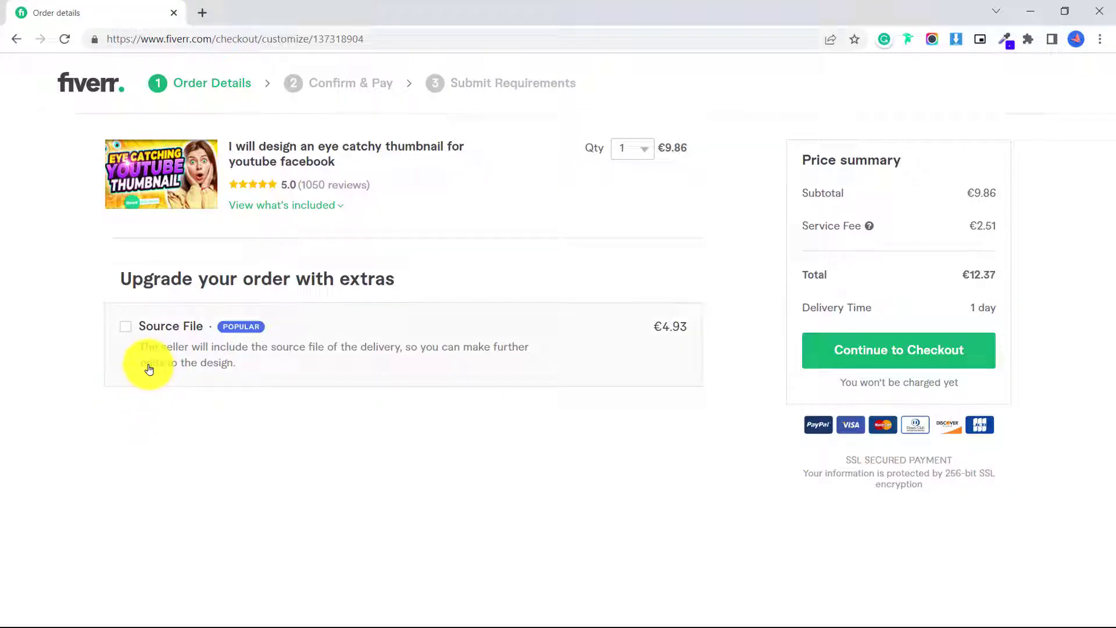
click(125, 326)
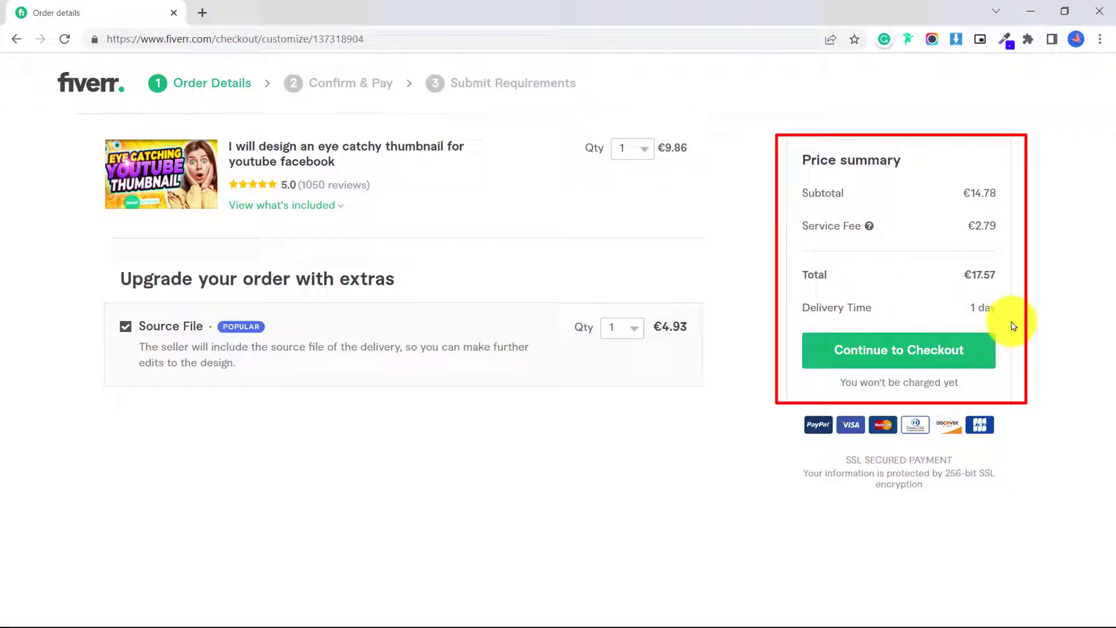
Step: Continue to checkout and, after trying card payment, keep the saved PayPal account
click(944, 355)
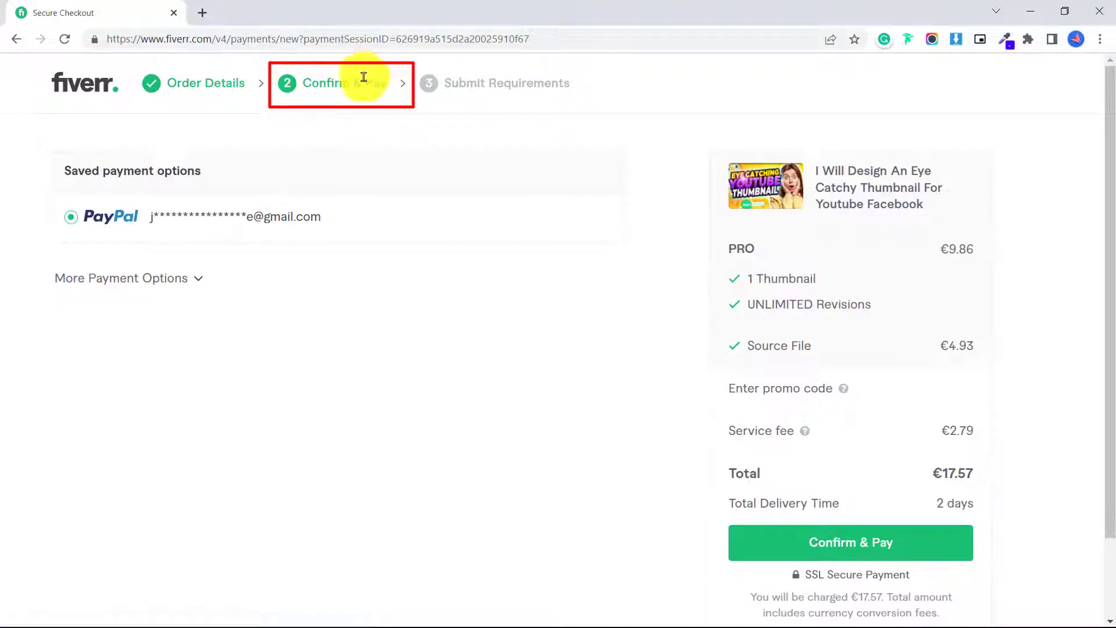
click(169, 278)
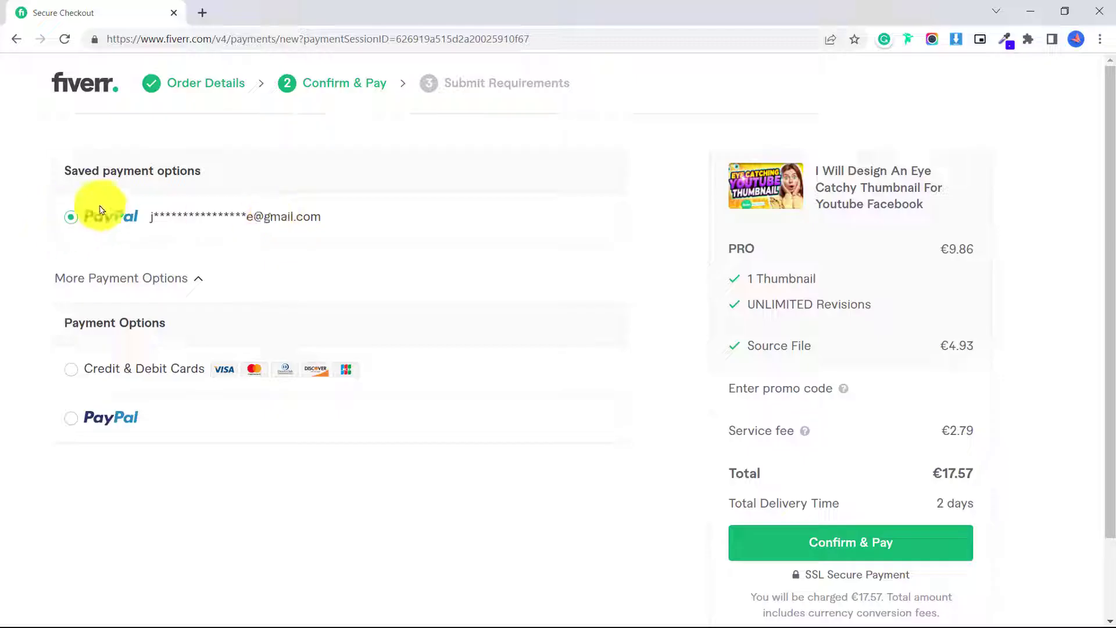
click(116, 372)
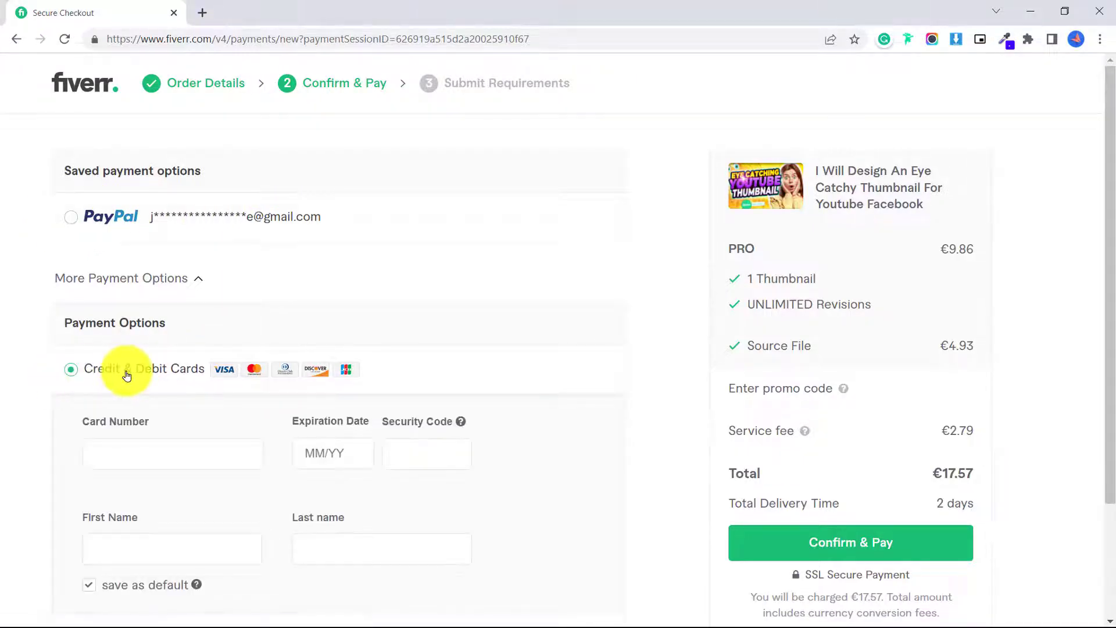
scroll(87, 366, down, 3)
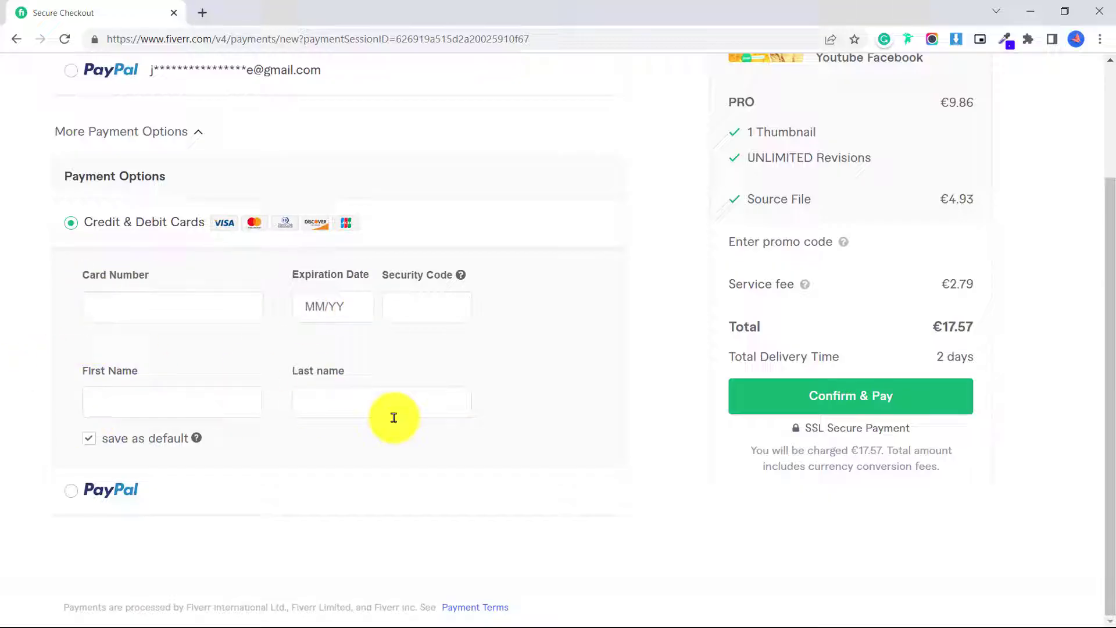
click(68, 74)
scroll(326, 221, up, 1)
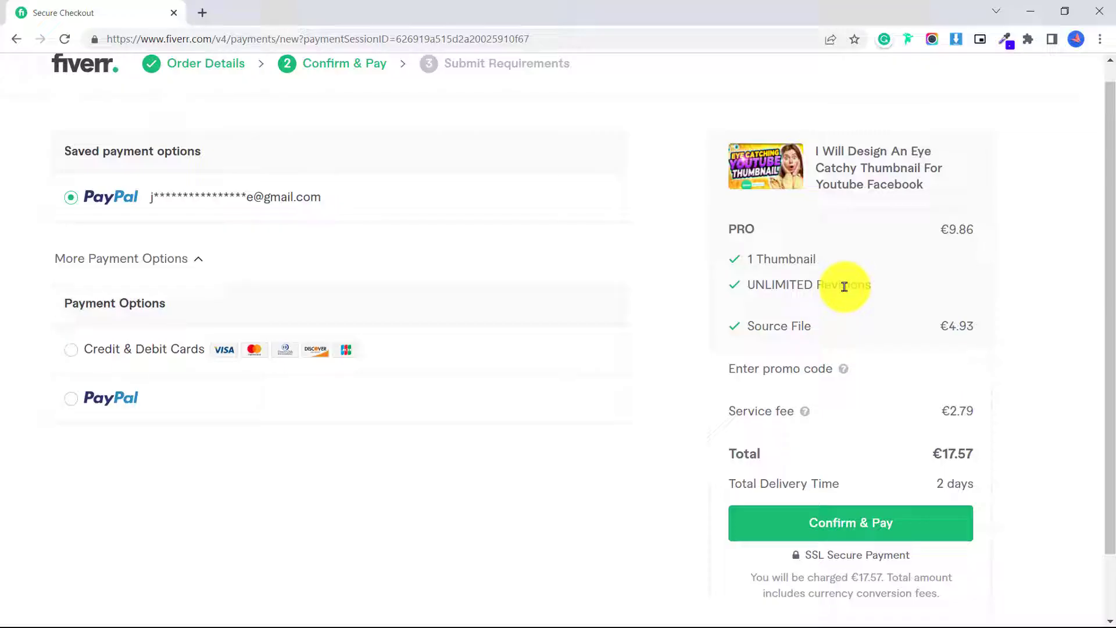
Step: Skip the promo code and confirm paying the €17.57 total
click(812, 370)
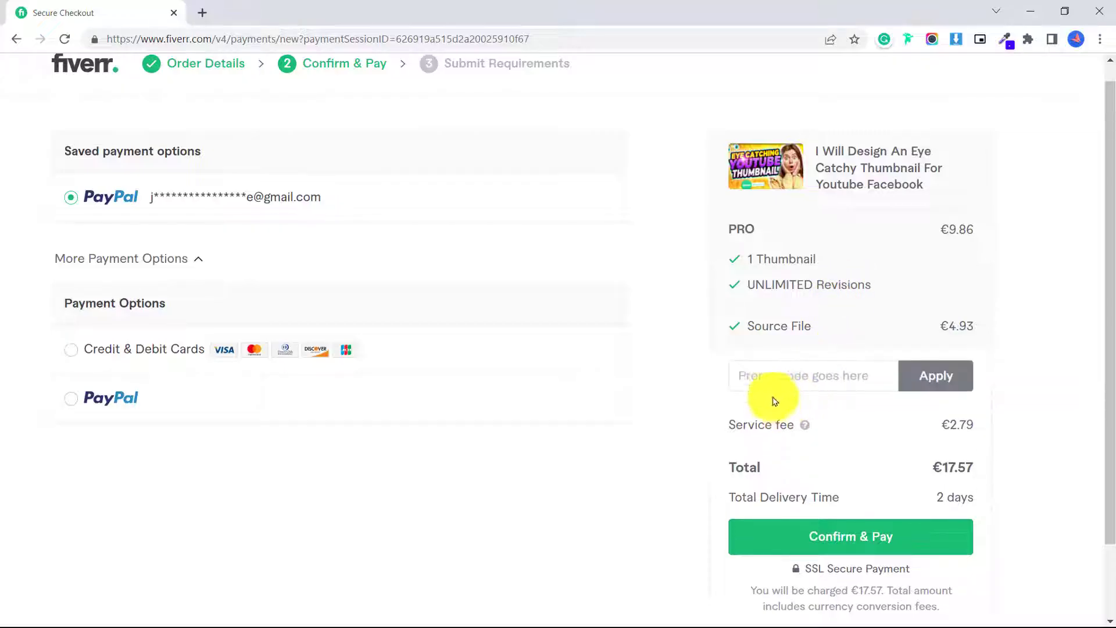
click(1058, 423)
scroll(1103, 416, up, 1)
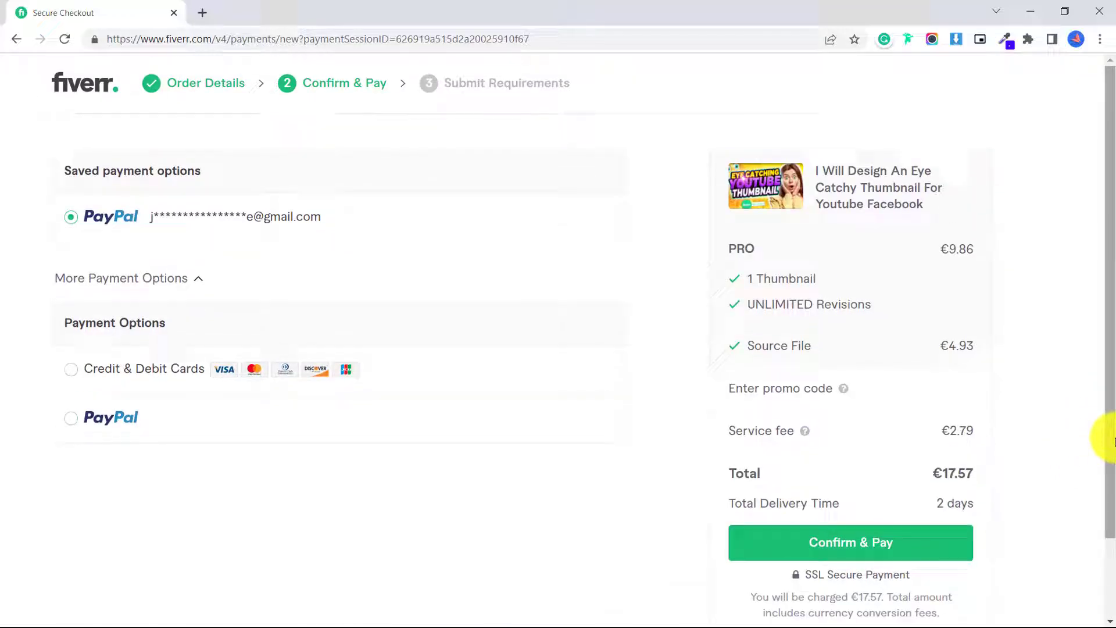
scroll(1109, 441, down, 1)
click(910, 469)
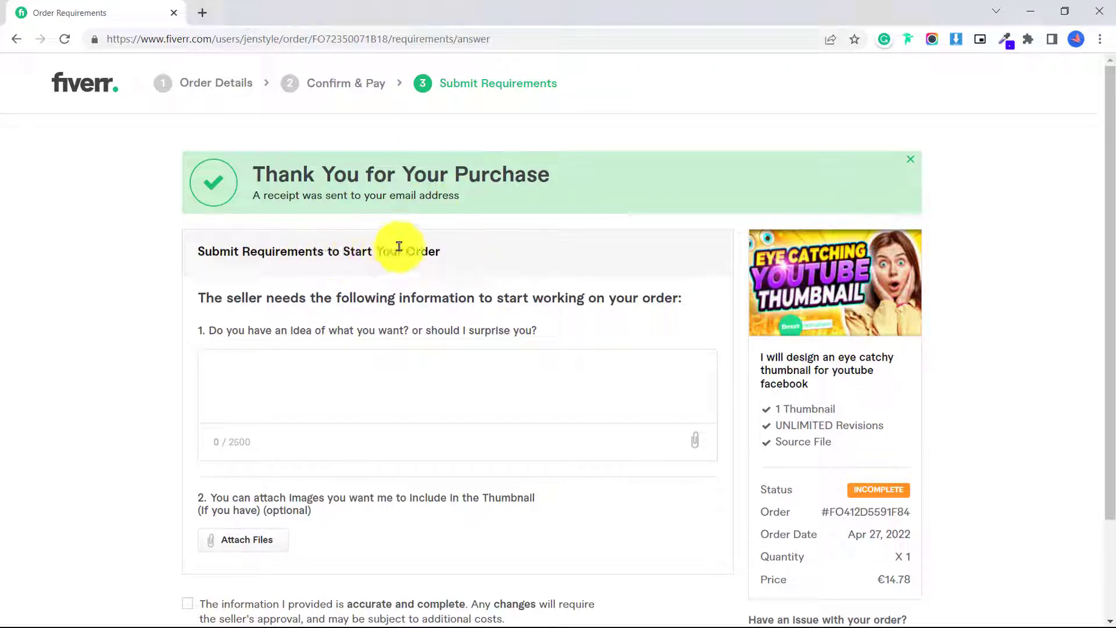
Step: Write the greeting and title, then paste the heading layout description below
scroll(567, 273, down, 1)
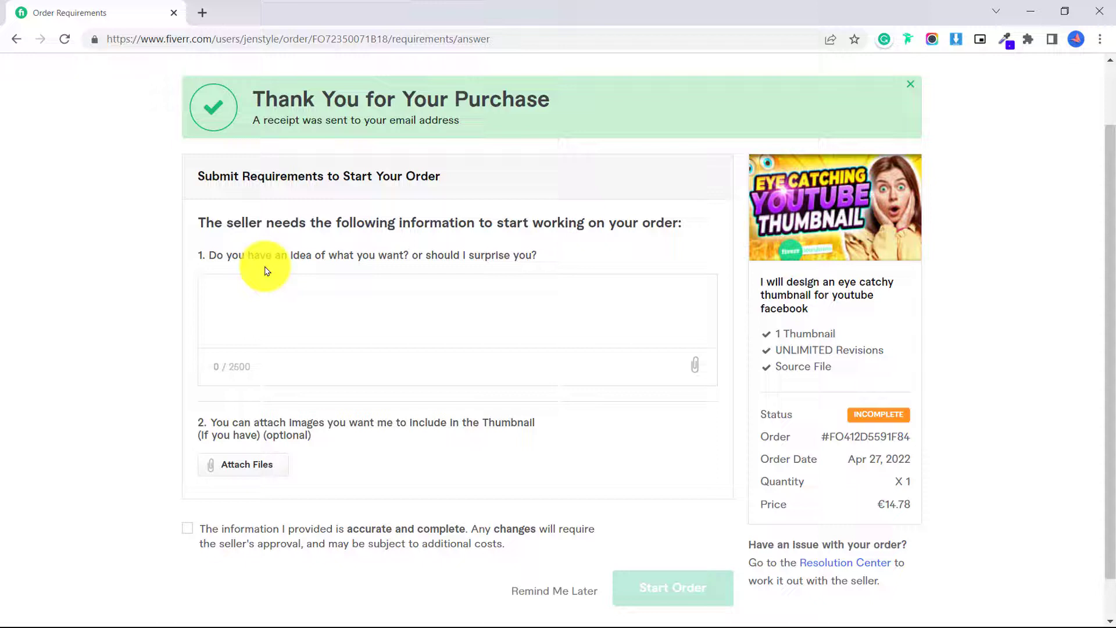
click(415, 295)
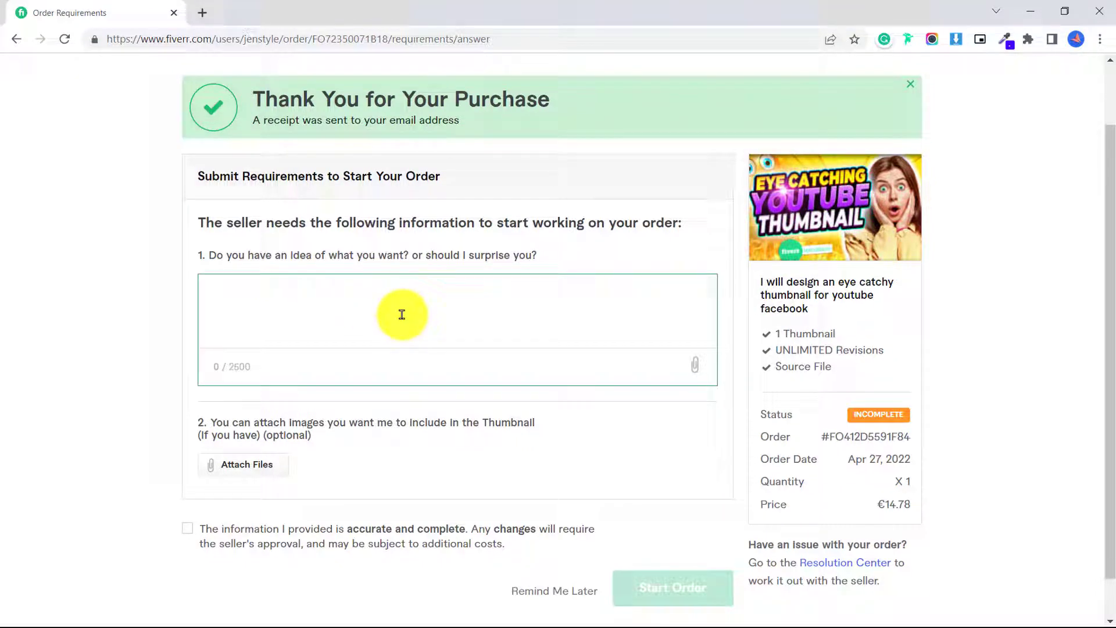
key(Return)
key(Return)
key(Return)
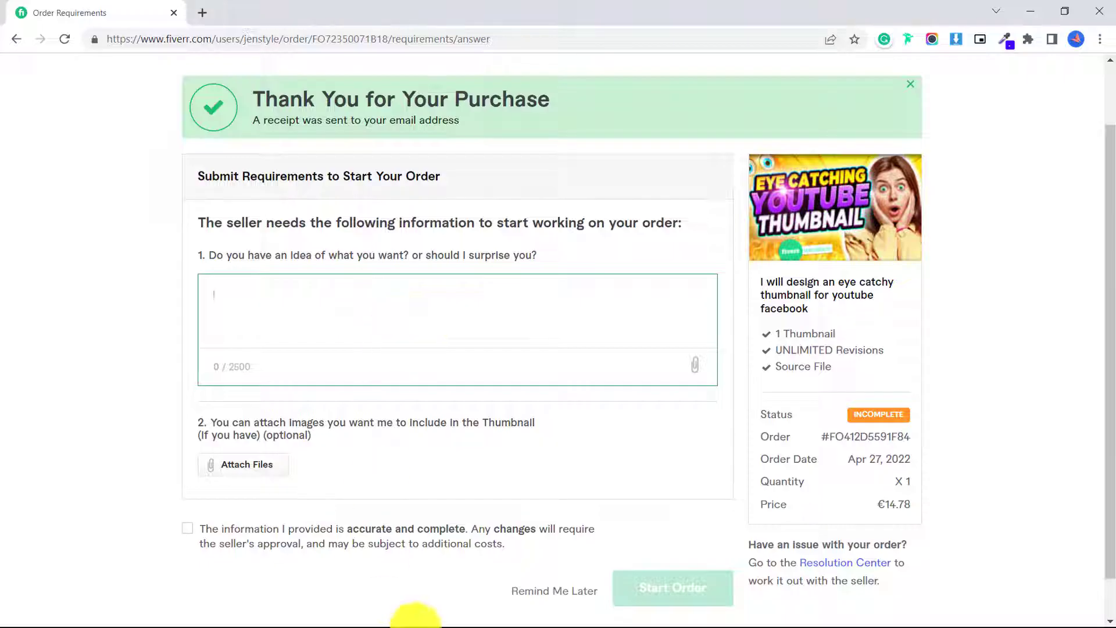
click(418, 618)
click(381, 291)
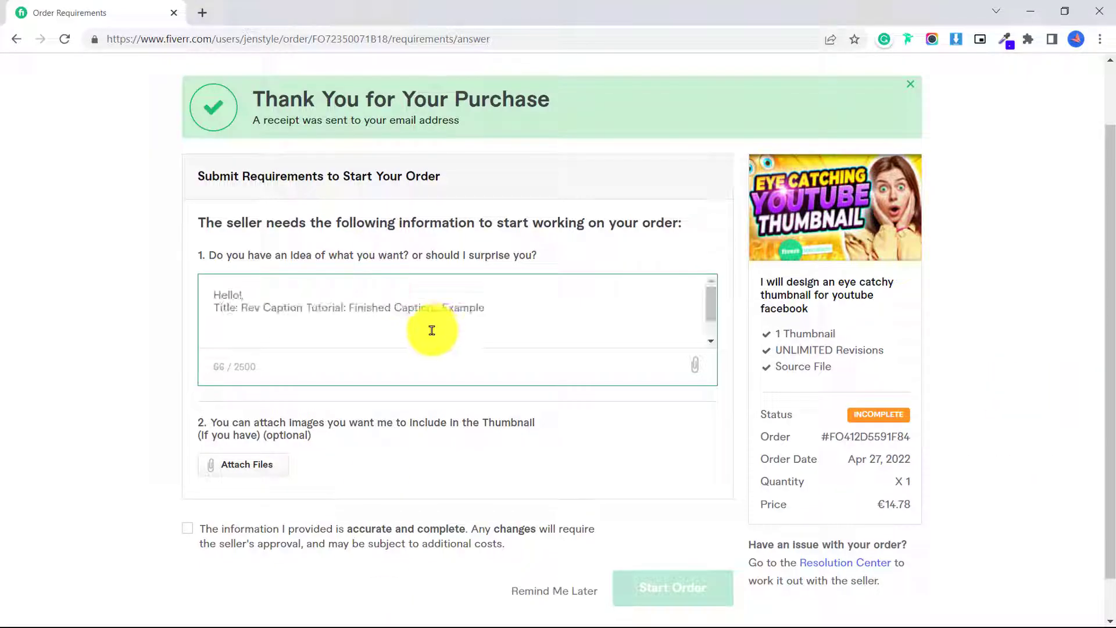
key(Return)
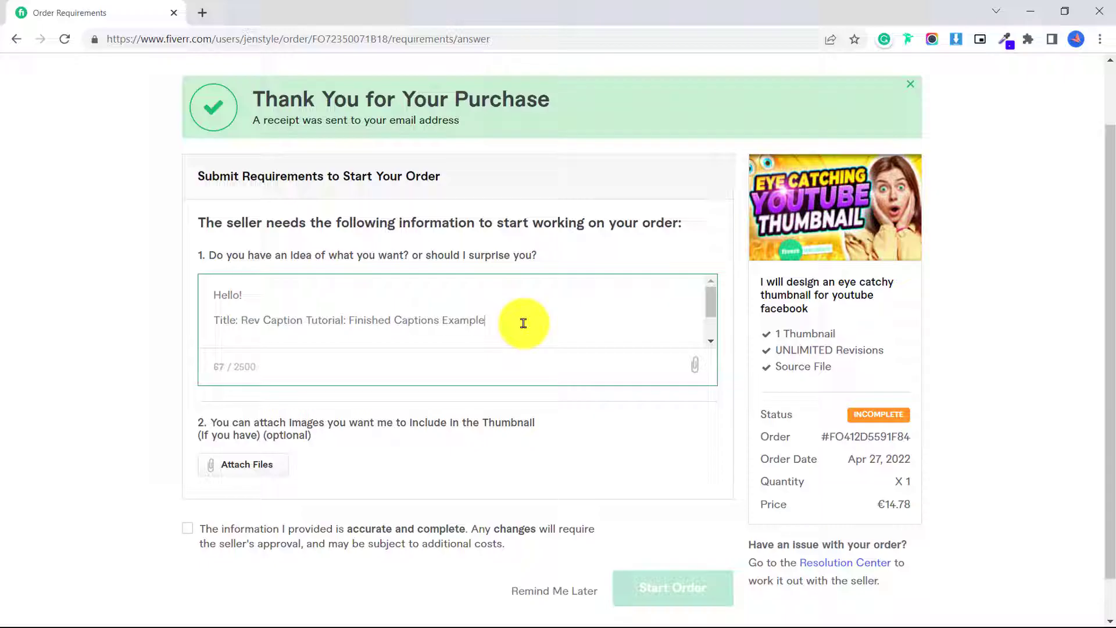
text("Rev Caption Tutorial" will be in large letters and "finished captions example" will be smaller underneath as a subheading)
Step: Add 'Font: BUNGEE', black-and-white colours with a splash of #4405FF, and the closing thanks
key(Return)
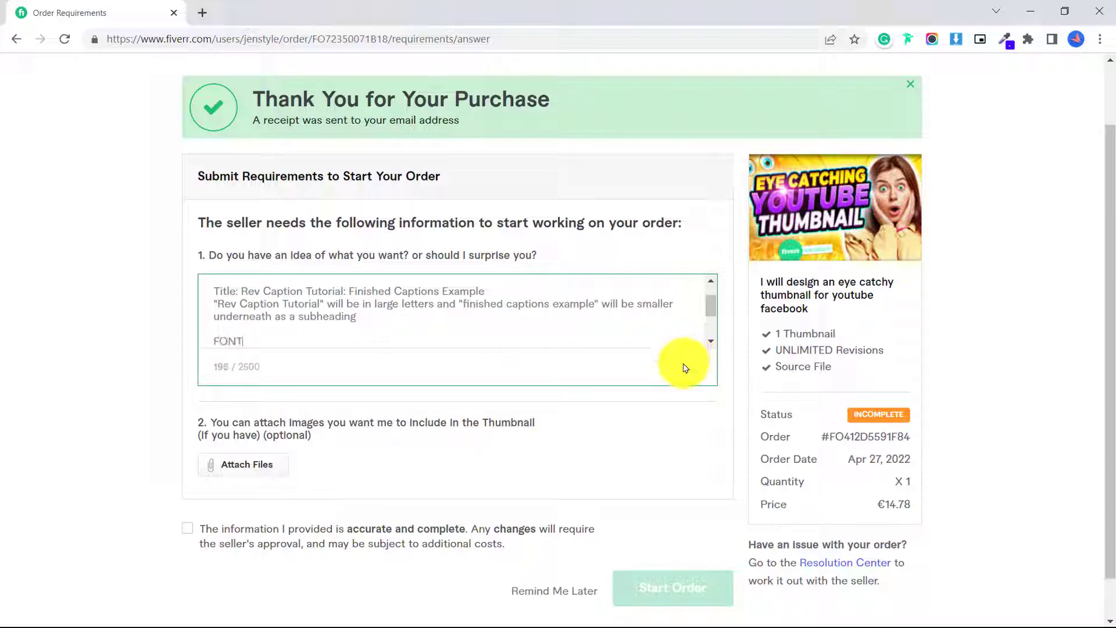
text(Font: BUNGEE)
key(Return)
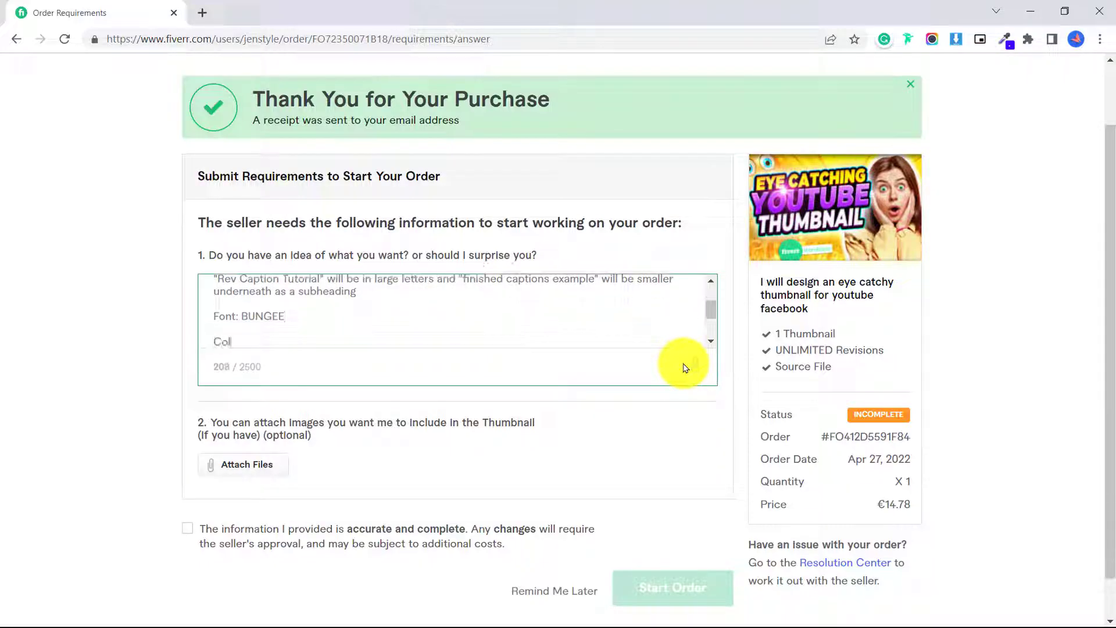
text(Colors: Mainly black and white with a splash of "#4405FF")
key(Return)
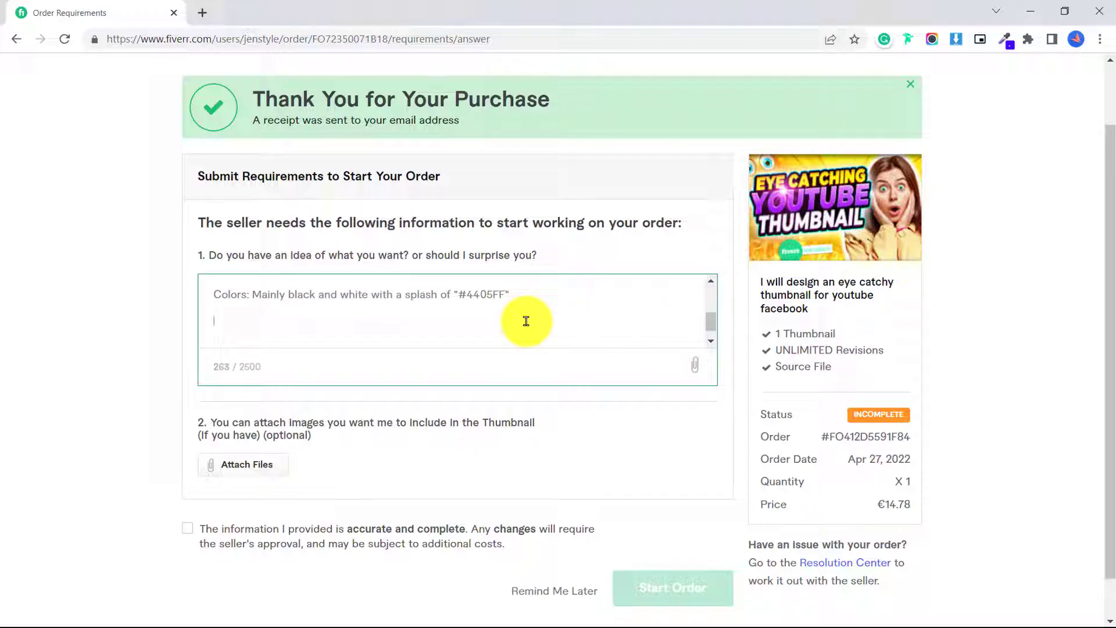
text((For your information, Rev is a platform about transforming audio to text, so maybe some little graphic of a computer or keyboard?)  Thanks!)
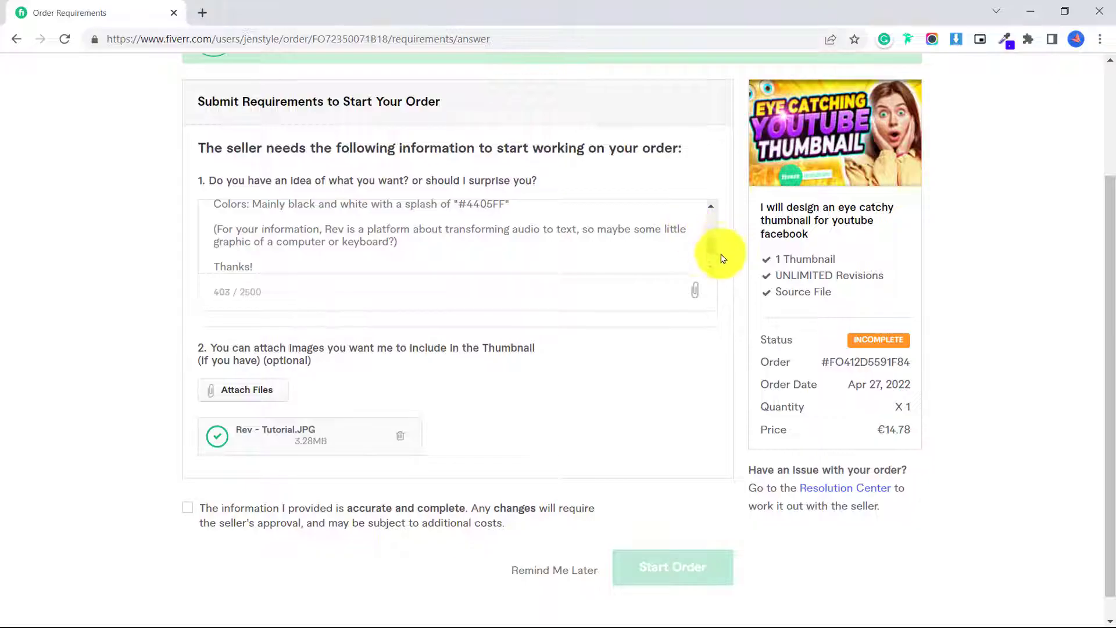
Step: Confirm the information is accurate and start the order with the brief and Rev - Tutorial.JPG
mouse_move(714, 244)
mouse_down()
mouse_move(718, 214)
mouse_move(710, 254)
mouse_up()
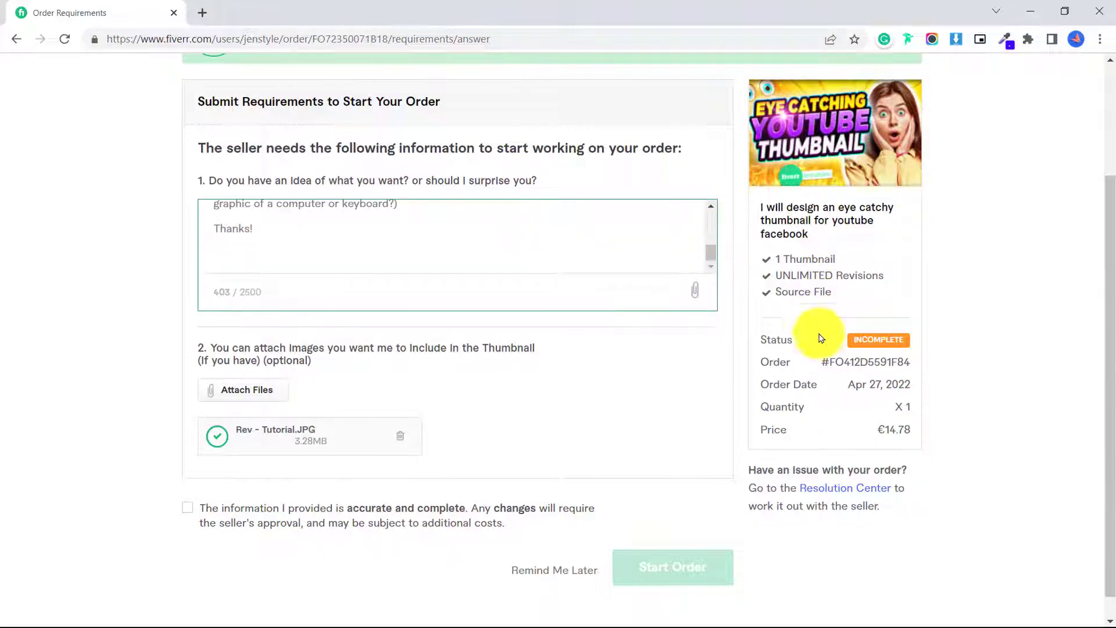
click(188, 511)
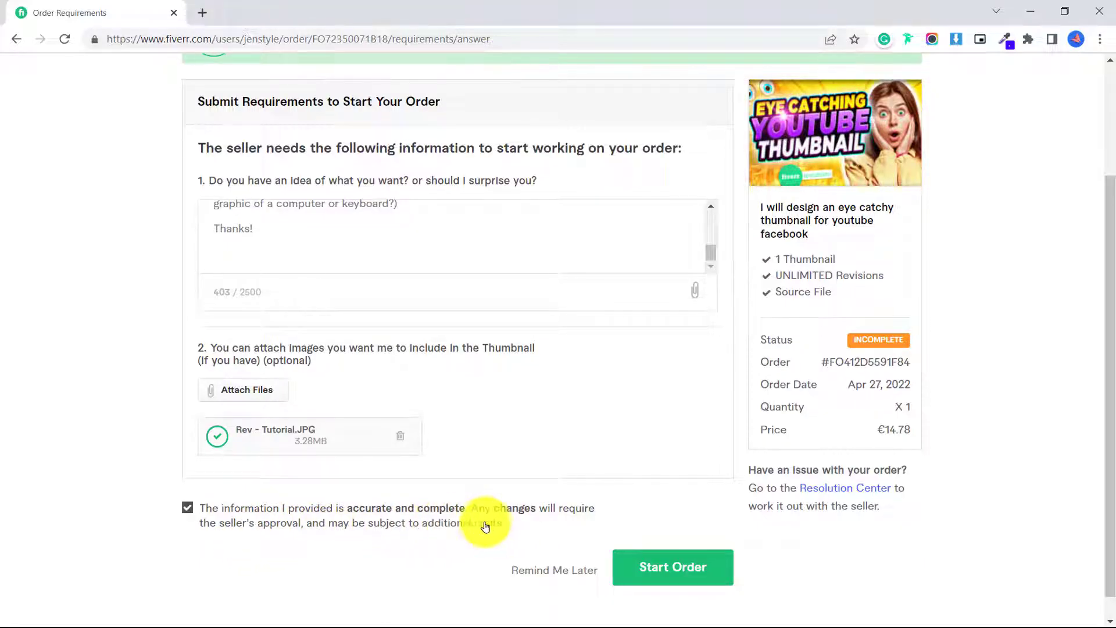
scroll(697, 273, down, 1)
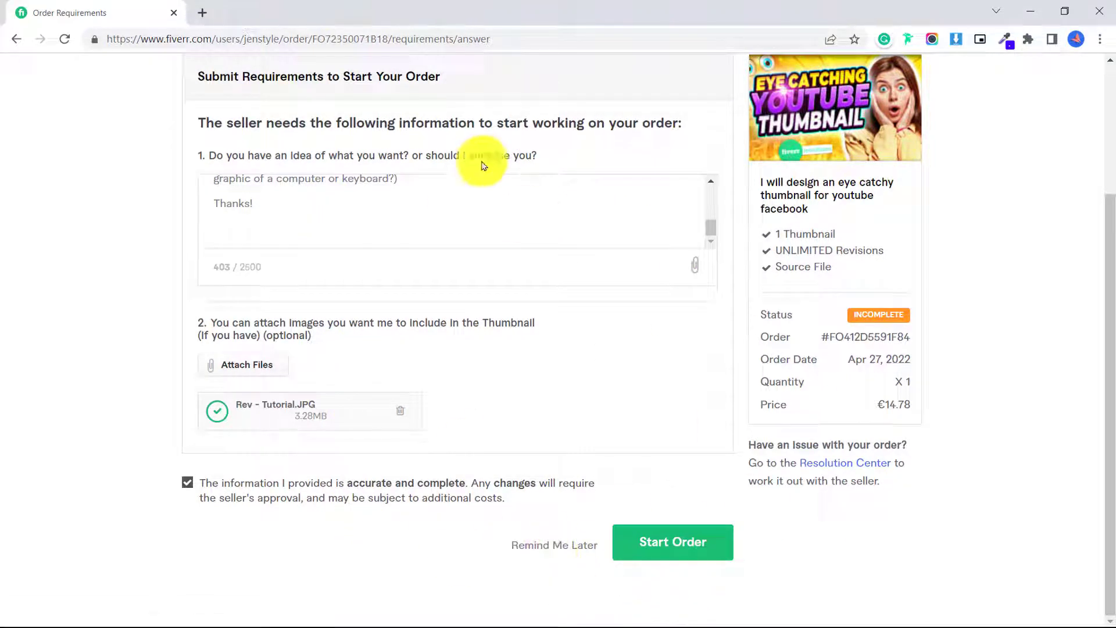
scroll(508, 211, up, 4)
scroll(455, 206, down, 1)
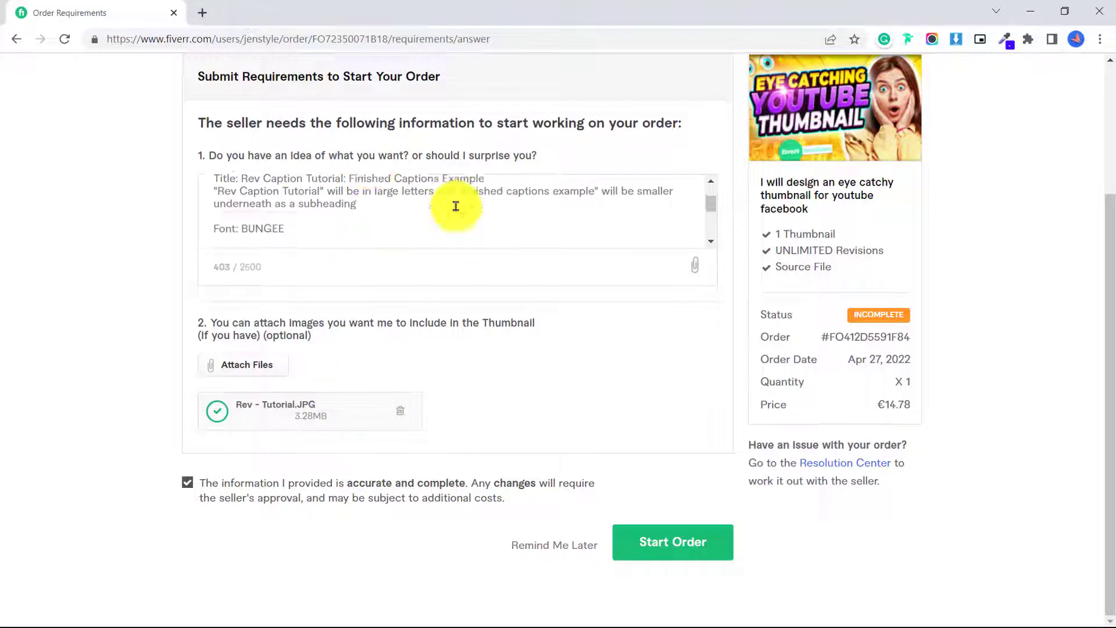
scroll(455, 206, down, 5)
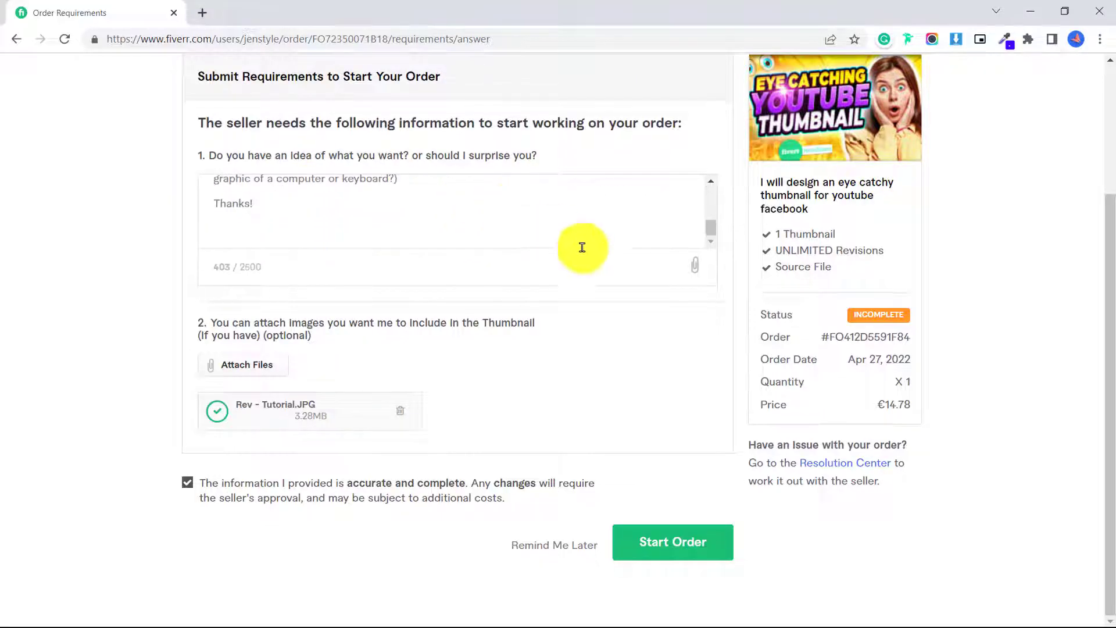
click(726, 550)
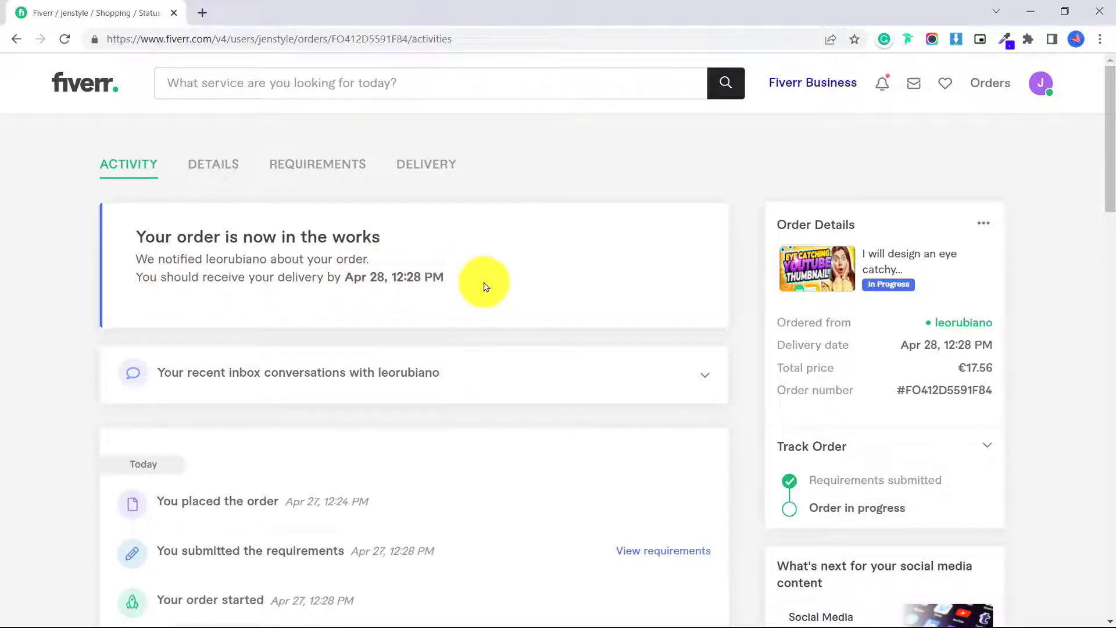
Step: Look over the order activity and seller message box, then return to the Fiverr homepage
scroll(486, 281, down, 5)
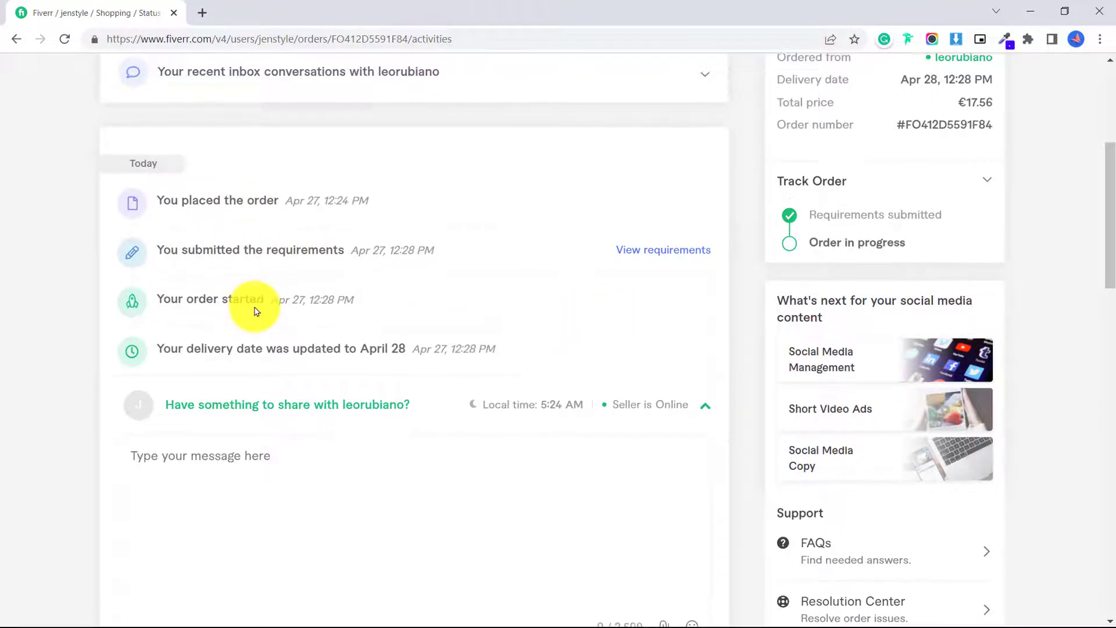
scroll(250, 298, down, 3)
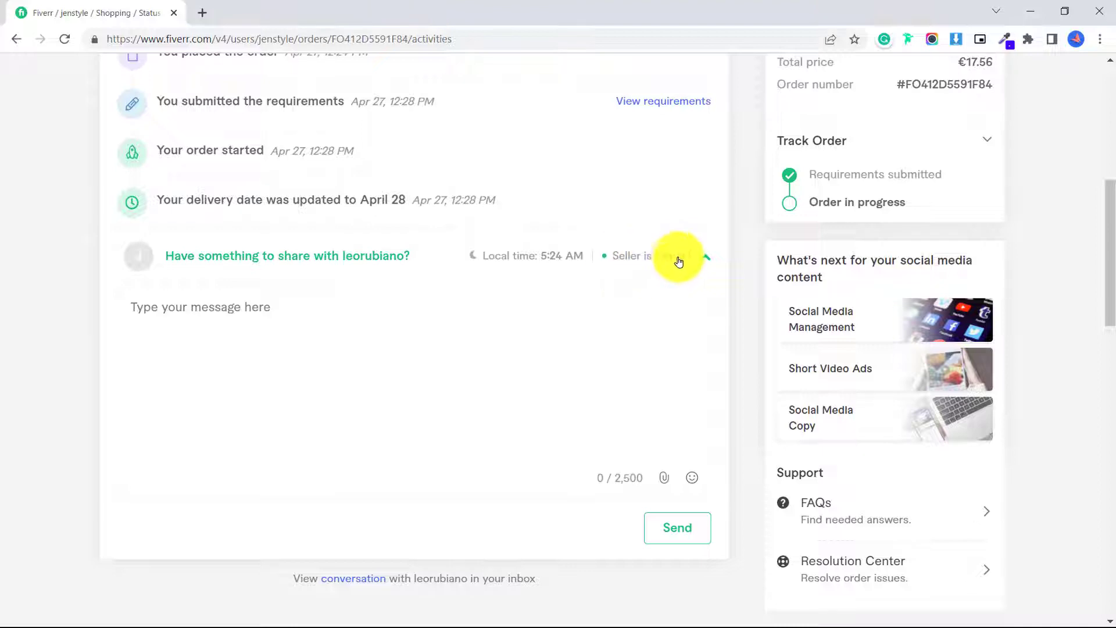
click(628, 328)
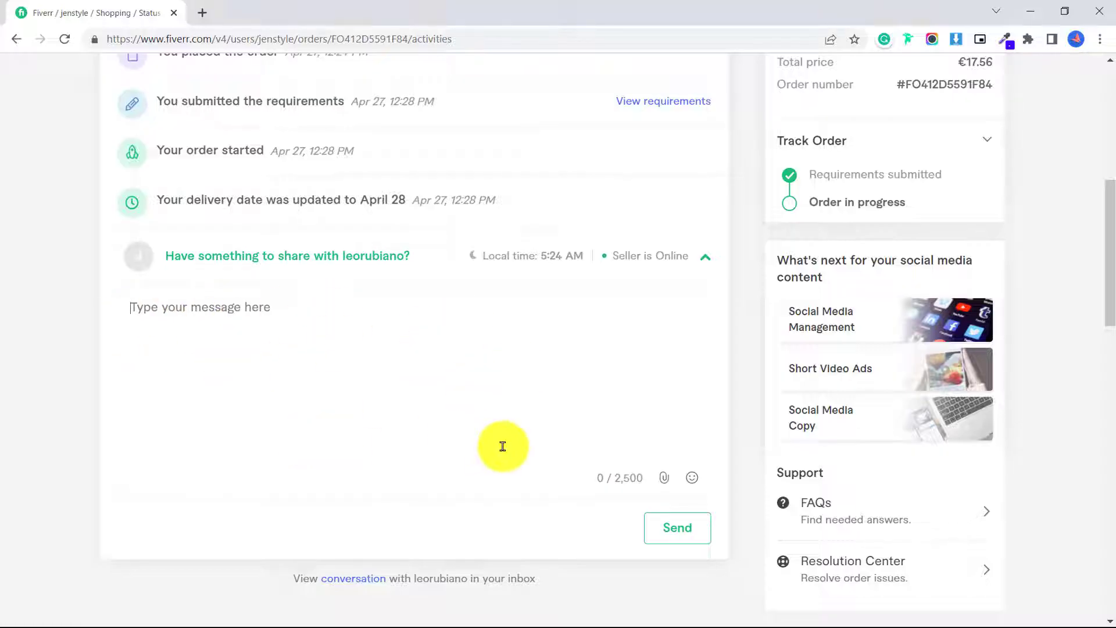
click(662, 529)
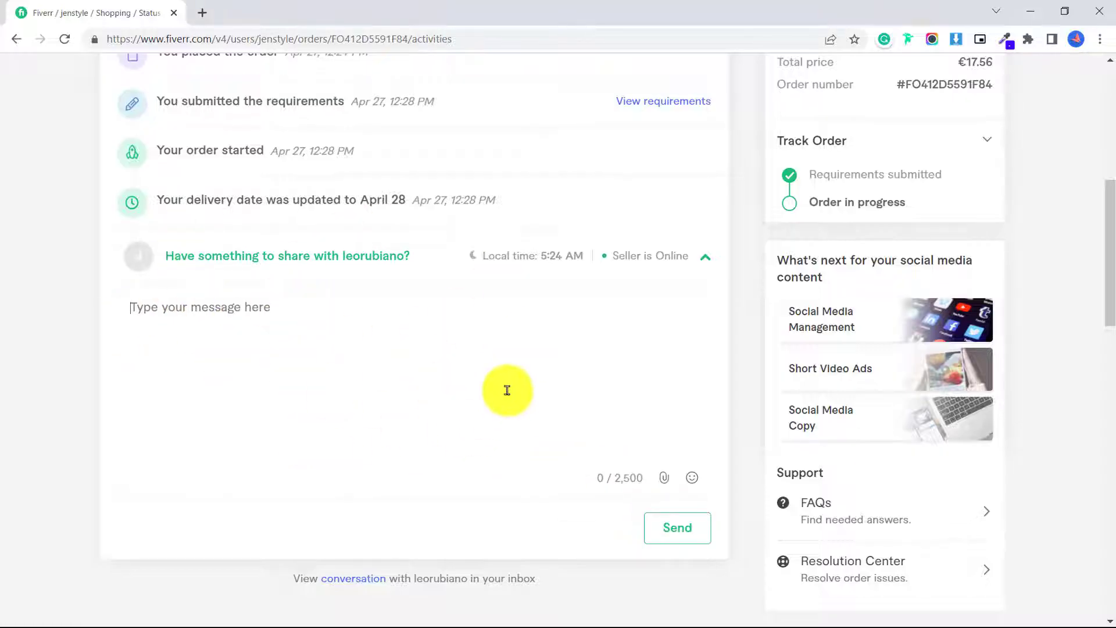
scroll(543, 405, up, 6)
click(84, 82)
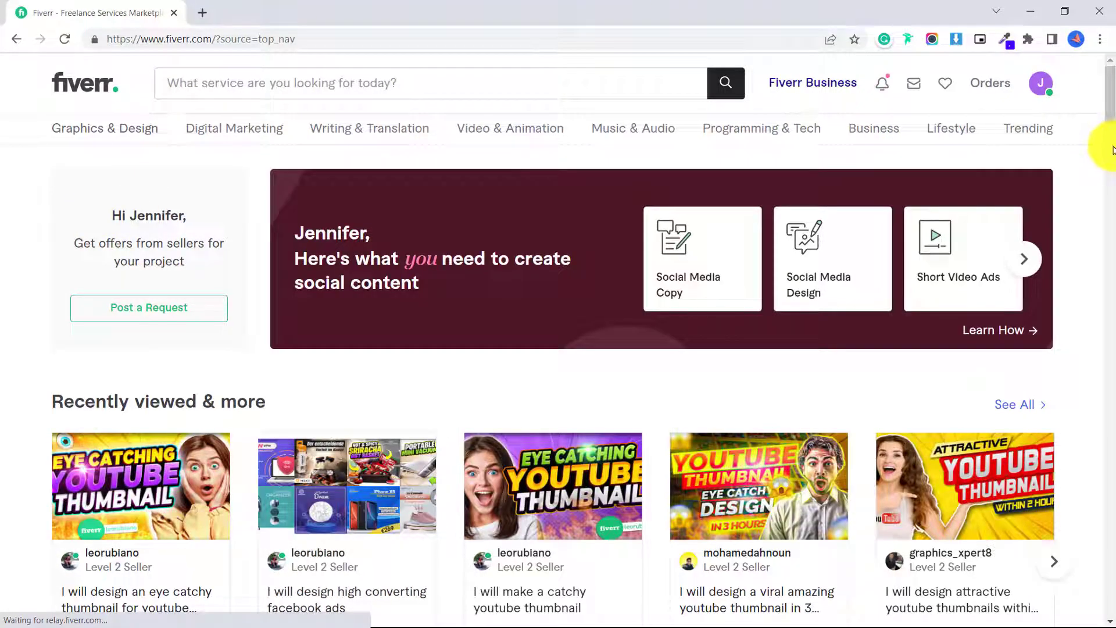
Step: From Orders, open the in-progress thumbnail order and check its Details, Requirements and Delivery tabs
click(990, 85)
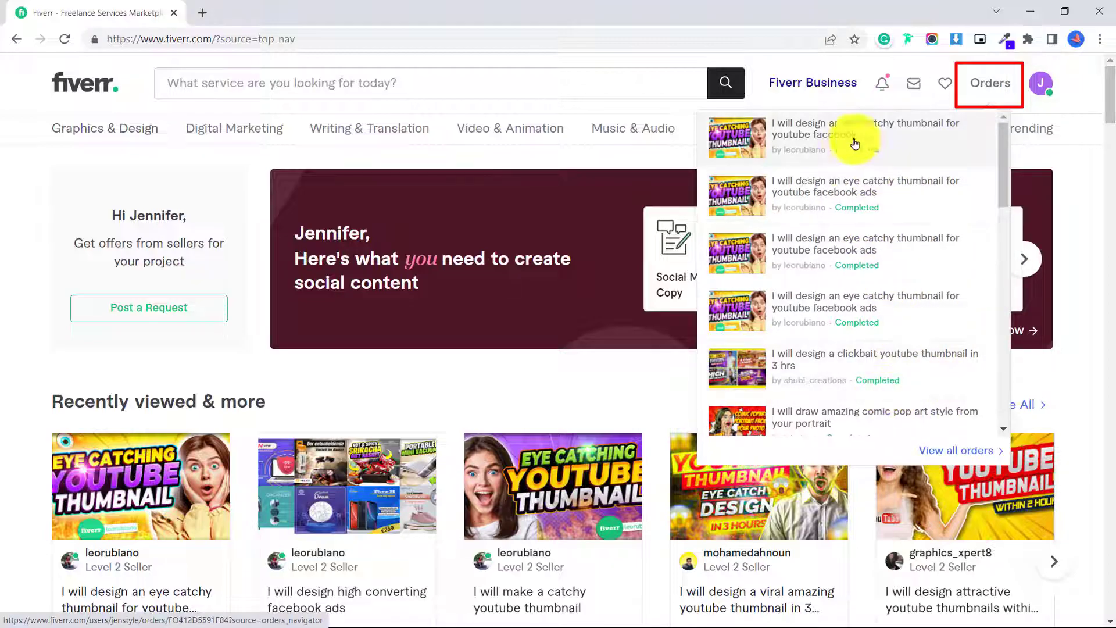
click(938, 144)
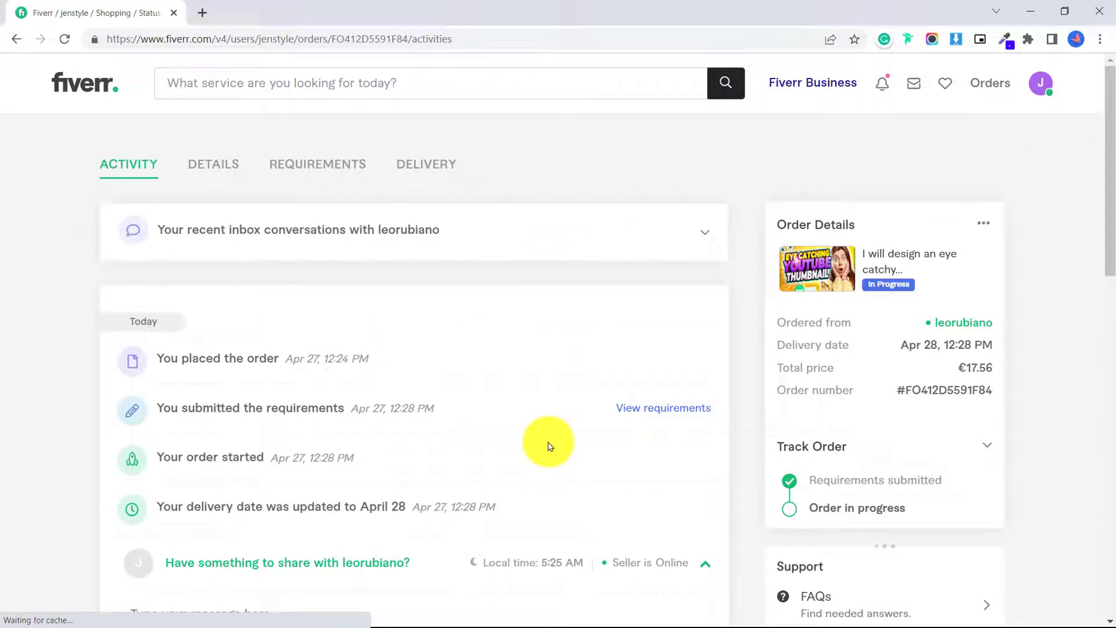
click(223, 168)
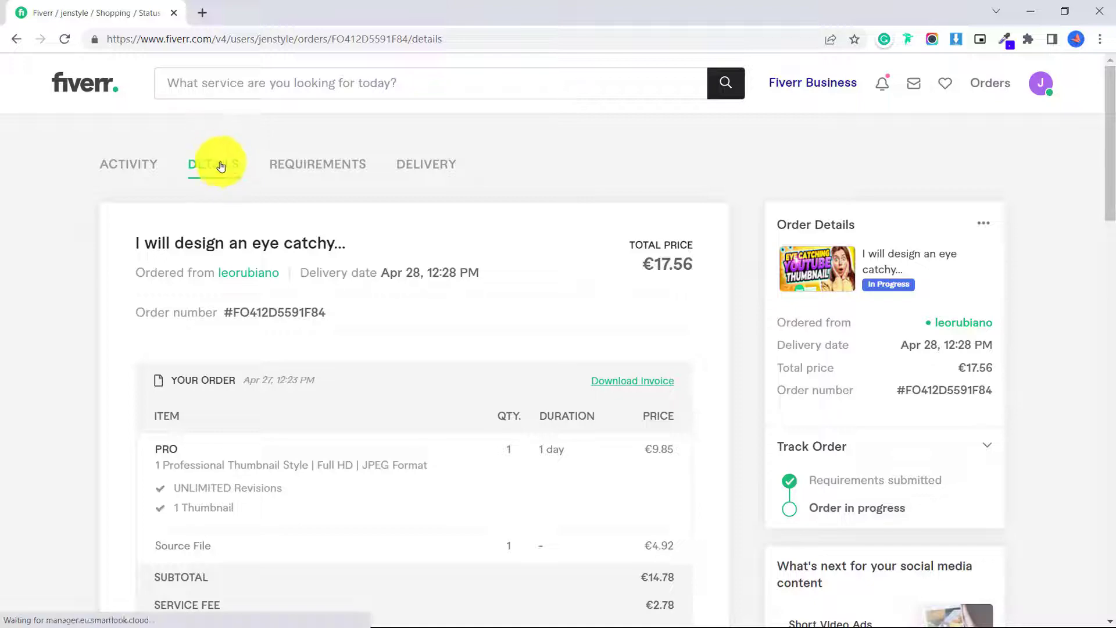
scroll(448, 336, down, 3)
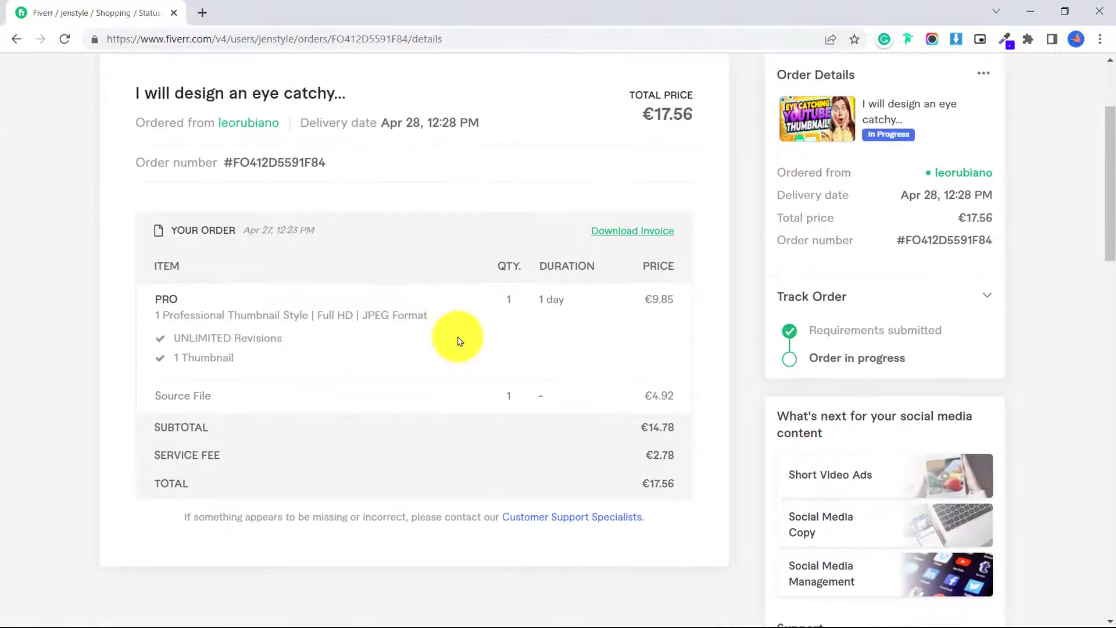
scroll(455, 285, up, 2)
click(328, 91)
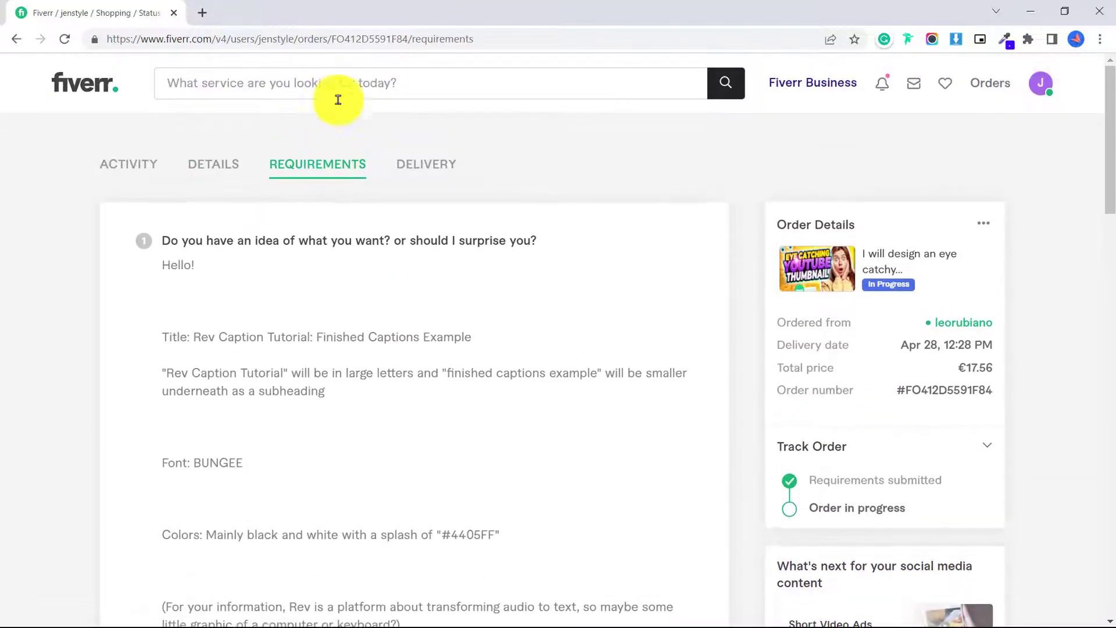
scroll(419, 191, down, 3)
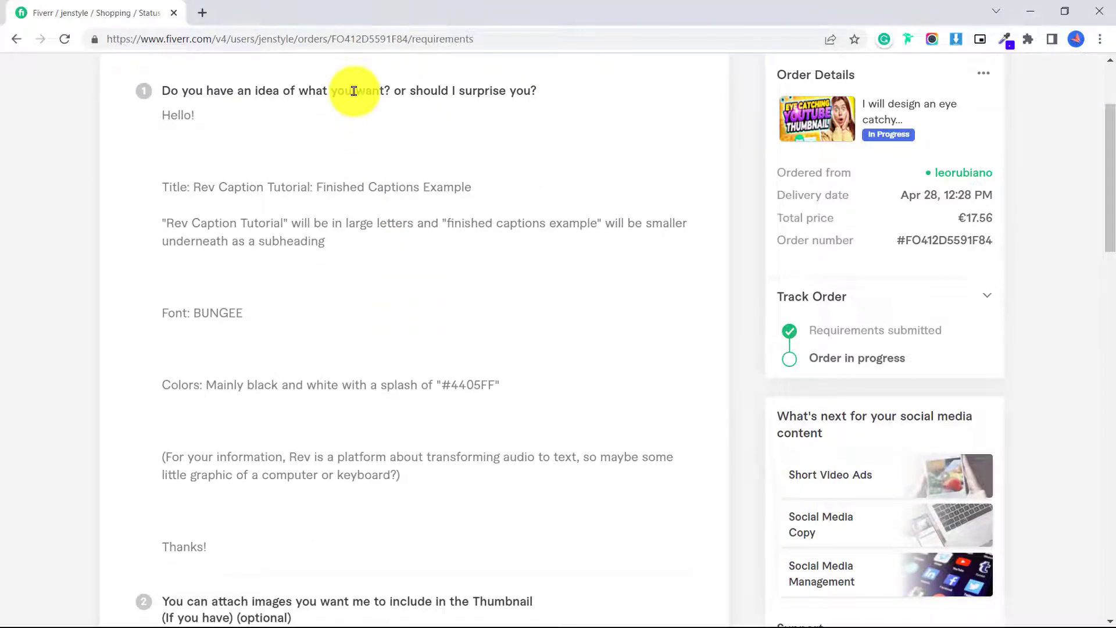
scroll(435, 342, up, 3)
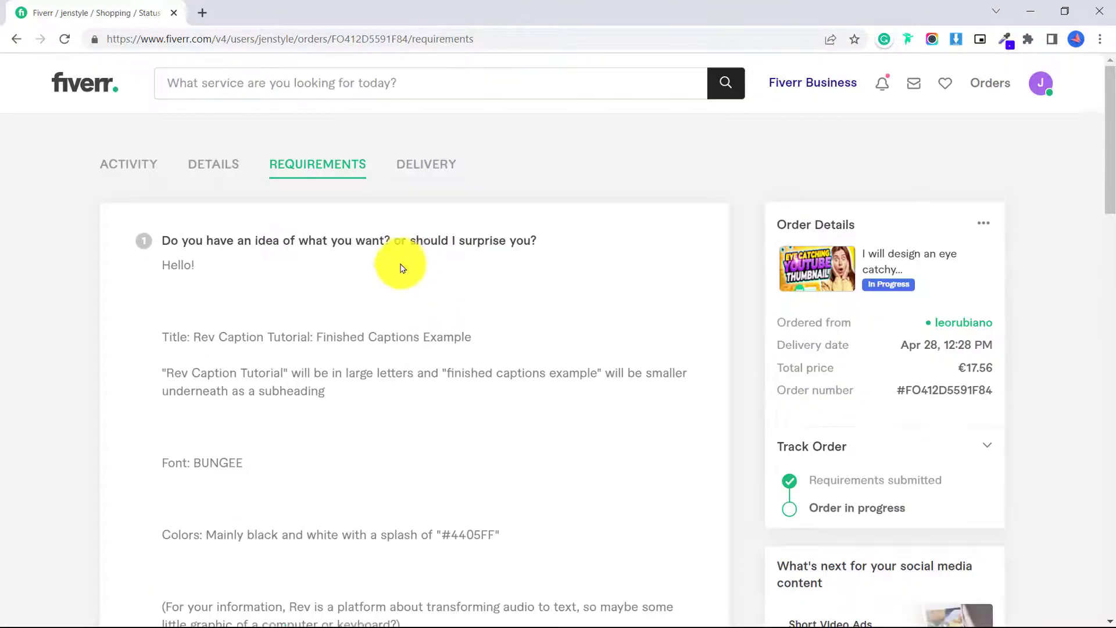
click(448, 171)
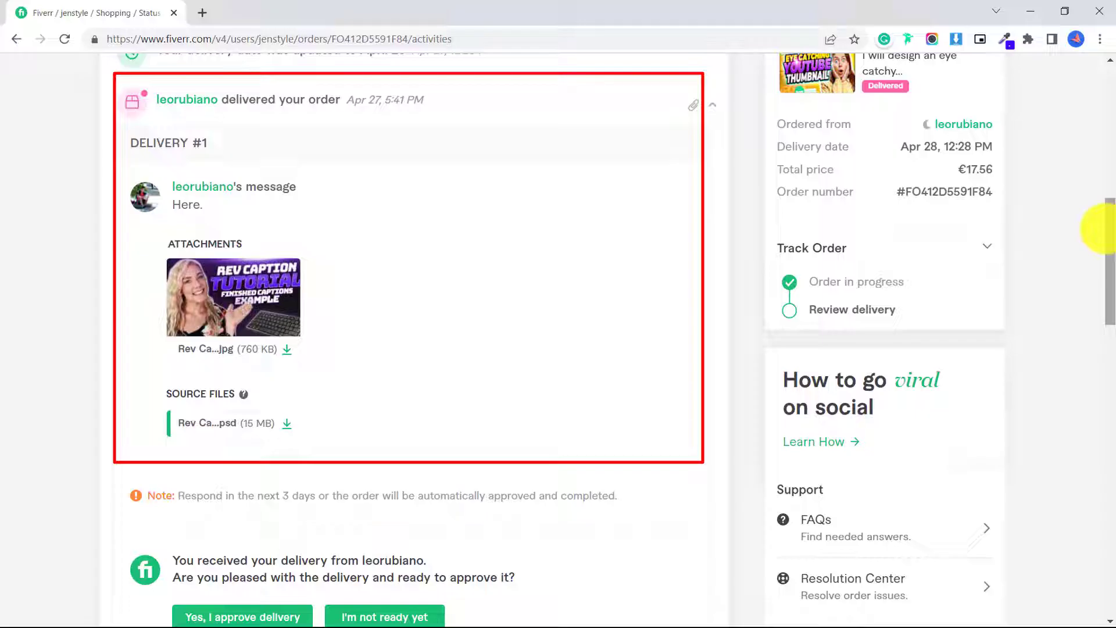
Step: Scroll past Delivery #1's JPG thumbnail and PSD source file to the approval prompt
drag(1100, 237, 1100, 244)
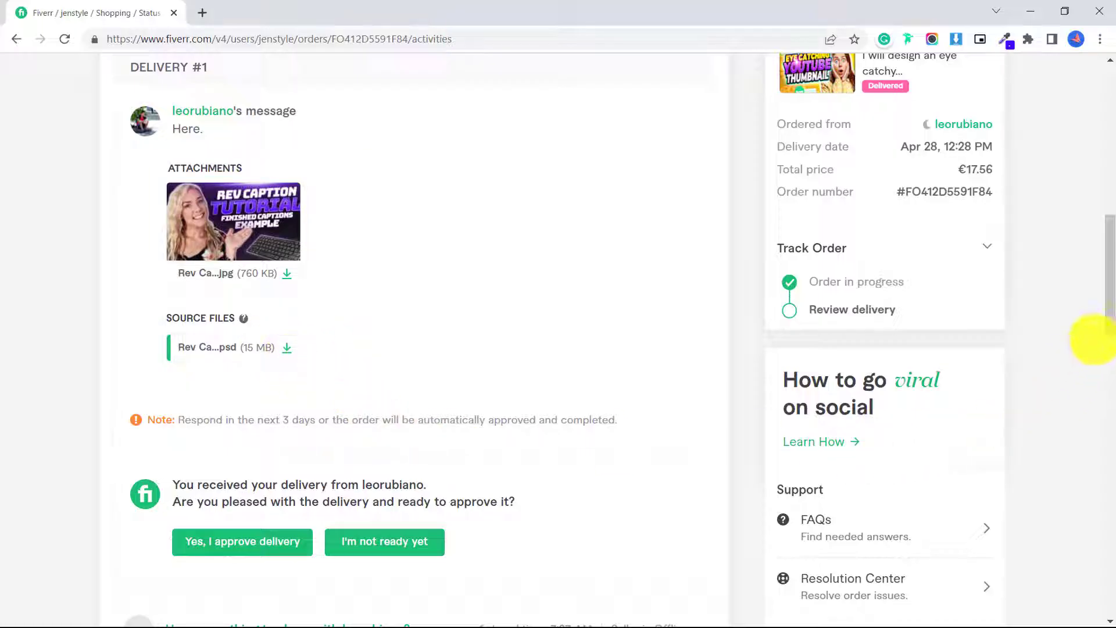
drag(1107, 317, 1099, 367)
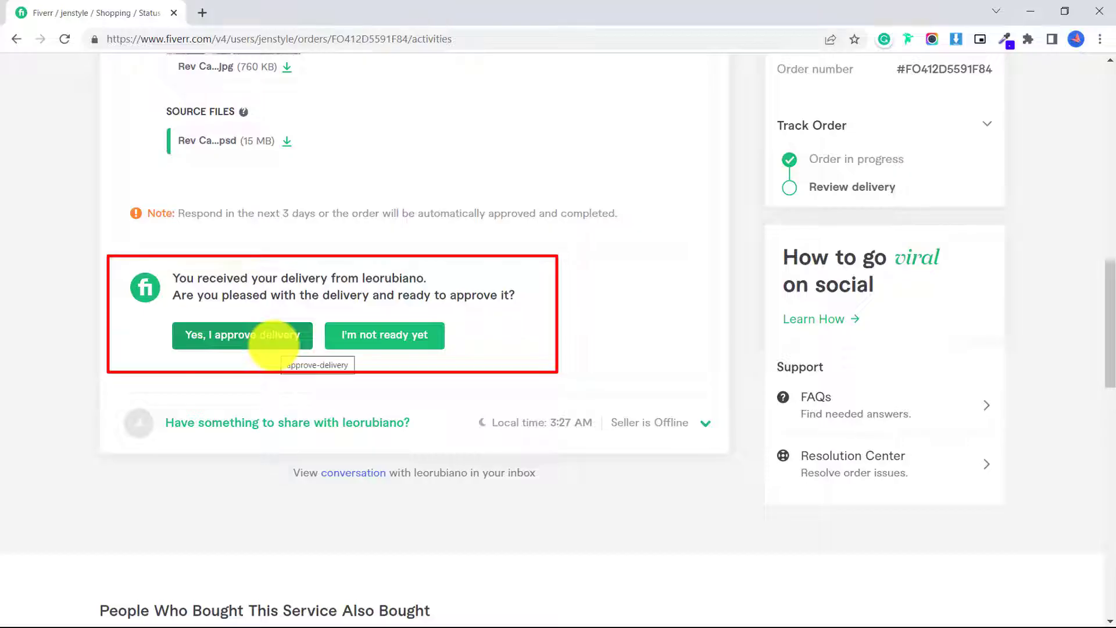
click(360, 336)
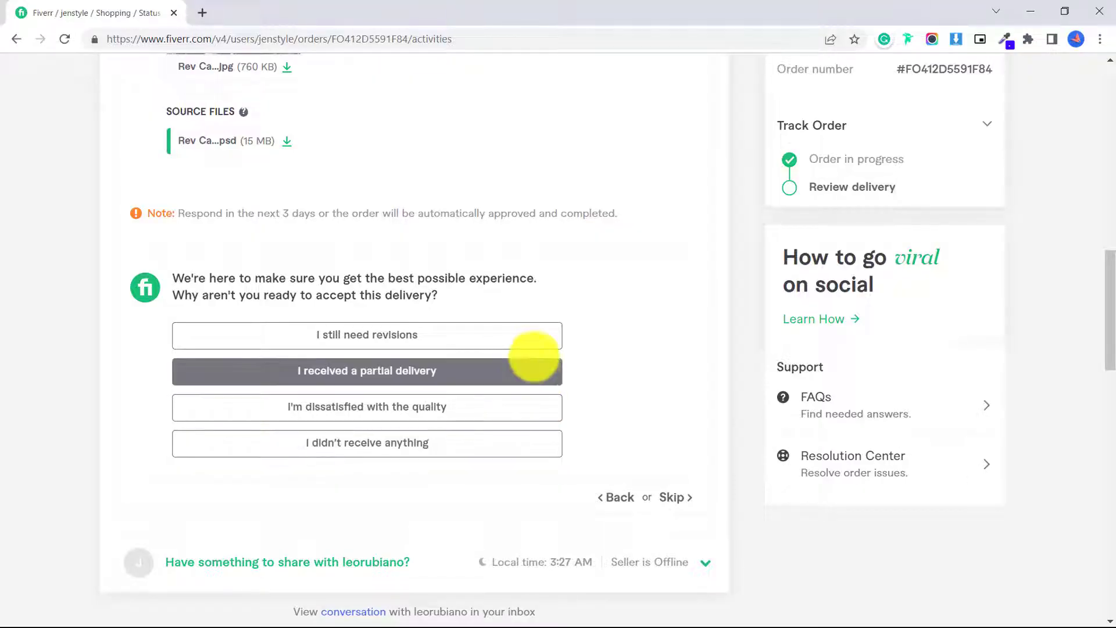
click(530, 333)
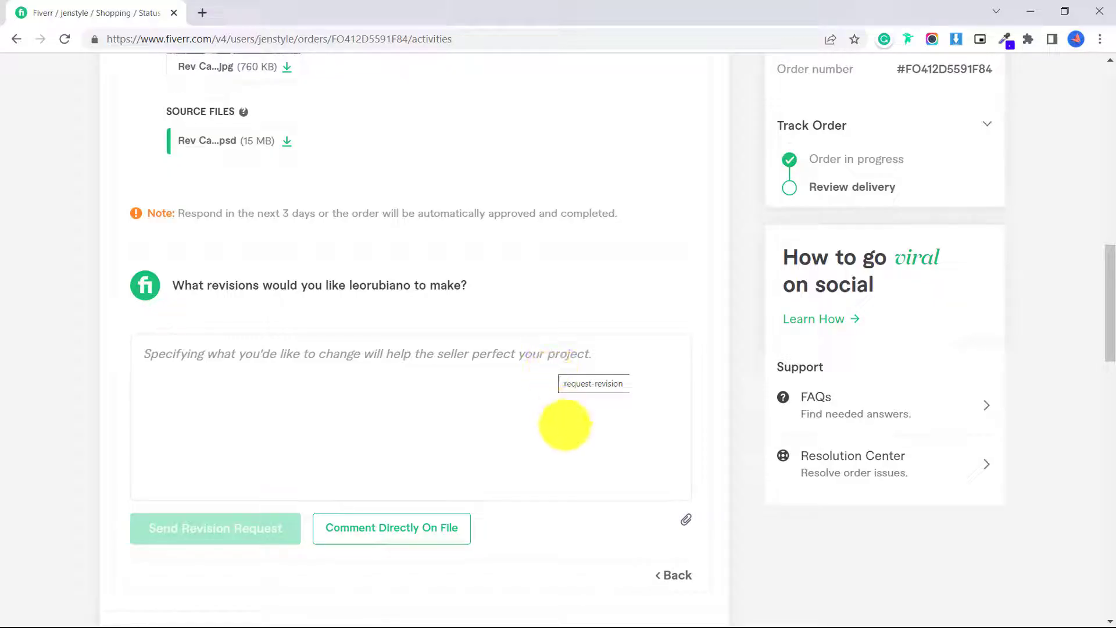
click(676, 575)
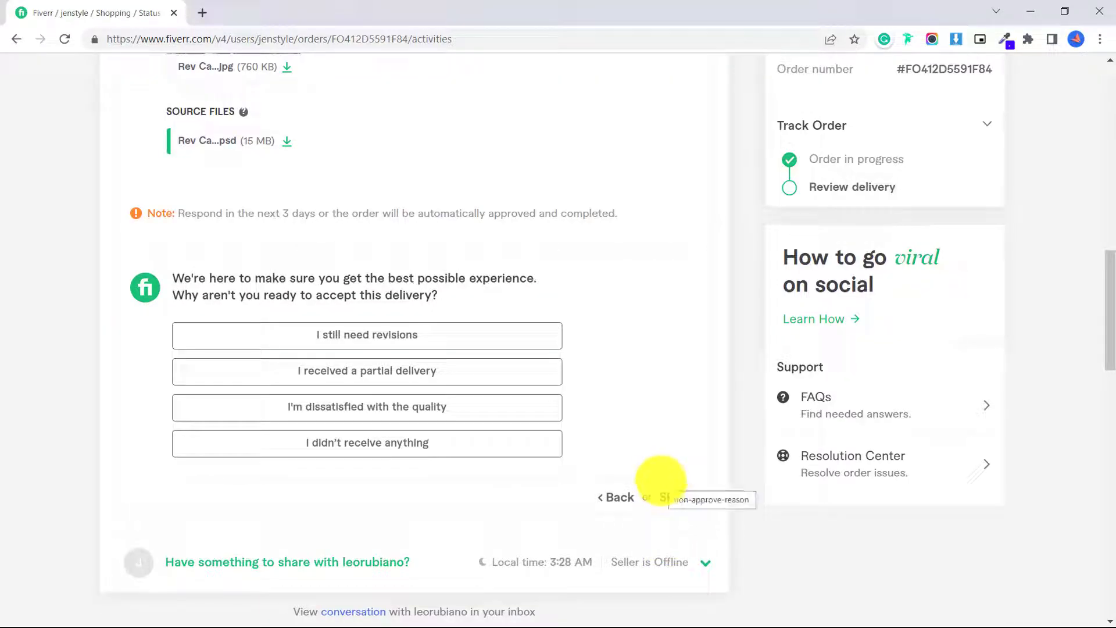
Step: Approve the delivered thumbnail as the final delivery
click(624, 495)
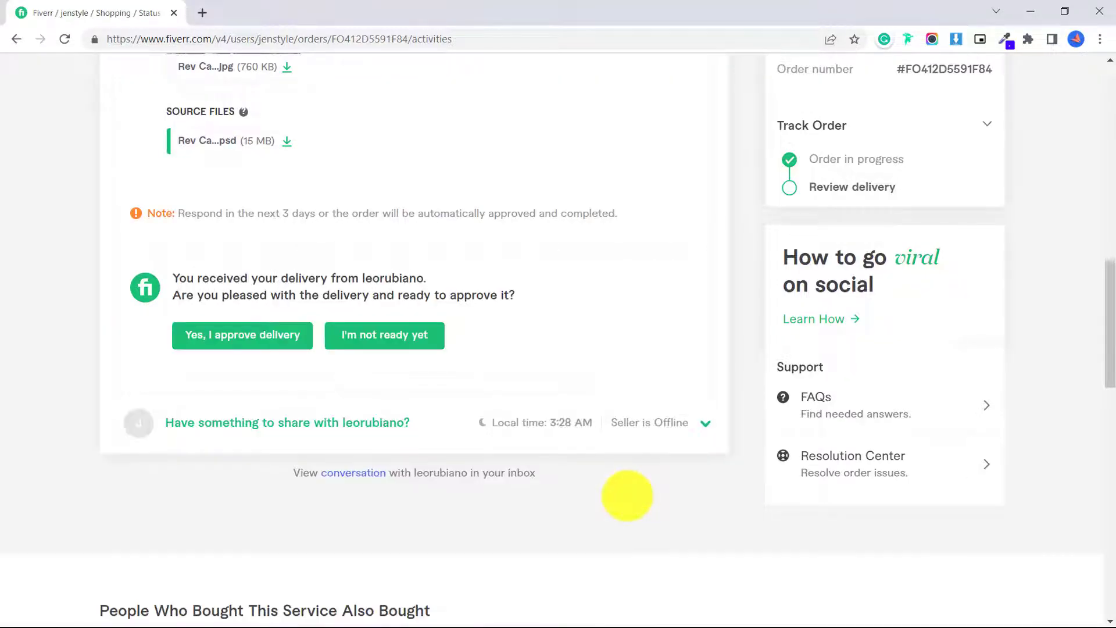
click(284, 347)
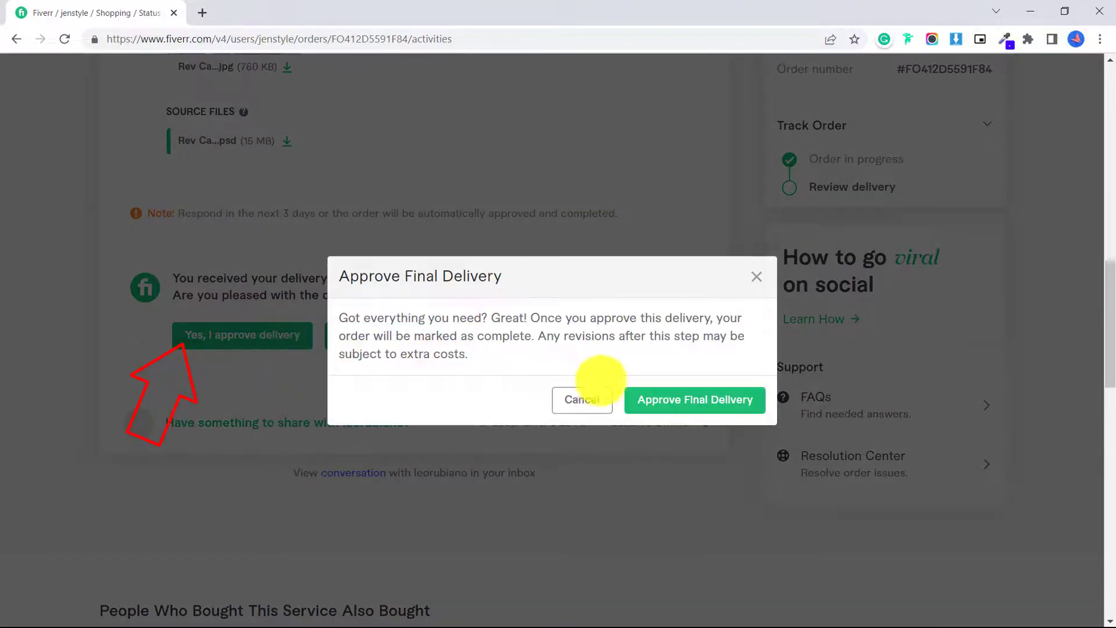
click(689, 404)
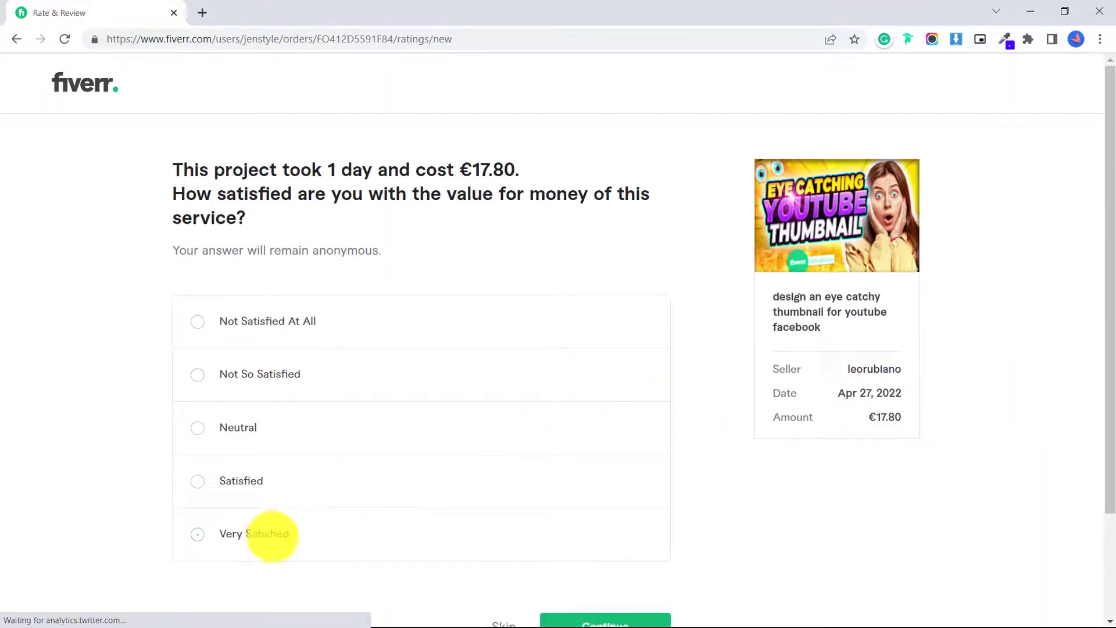
Step: Rate the order's value for money as Very Satisfied
click(269, 530)
scroll(465, 540, down, 1)
click(605, 551)
Step: Give five stars for communication, service as described, and buy again or recommend
click(661, 286)
click(661, 348)
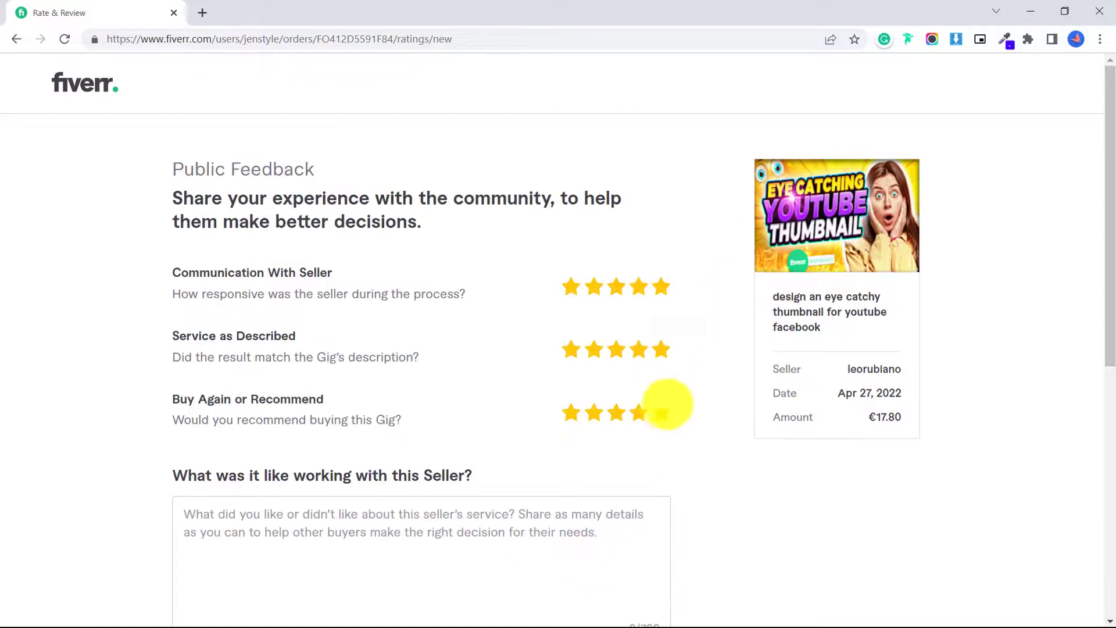
click(662, 411)
scroll(640, 442, down, 1)
Step: Write the review 'Fabulous as always!' and endorse the seller's Adobe Photoshop skill
click(581, 463)
text(Fabulous as always!)
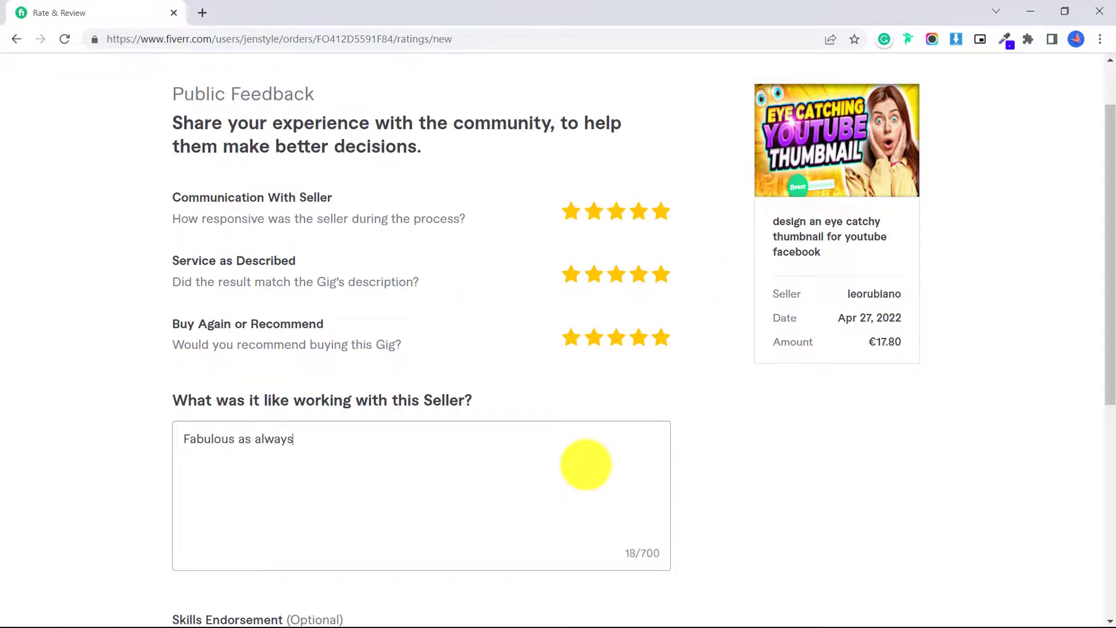
scroll(585, 463, down, 4)
click(326, 430)
scroll(469, 481, down, 3)
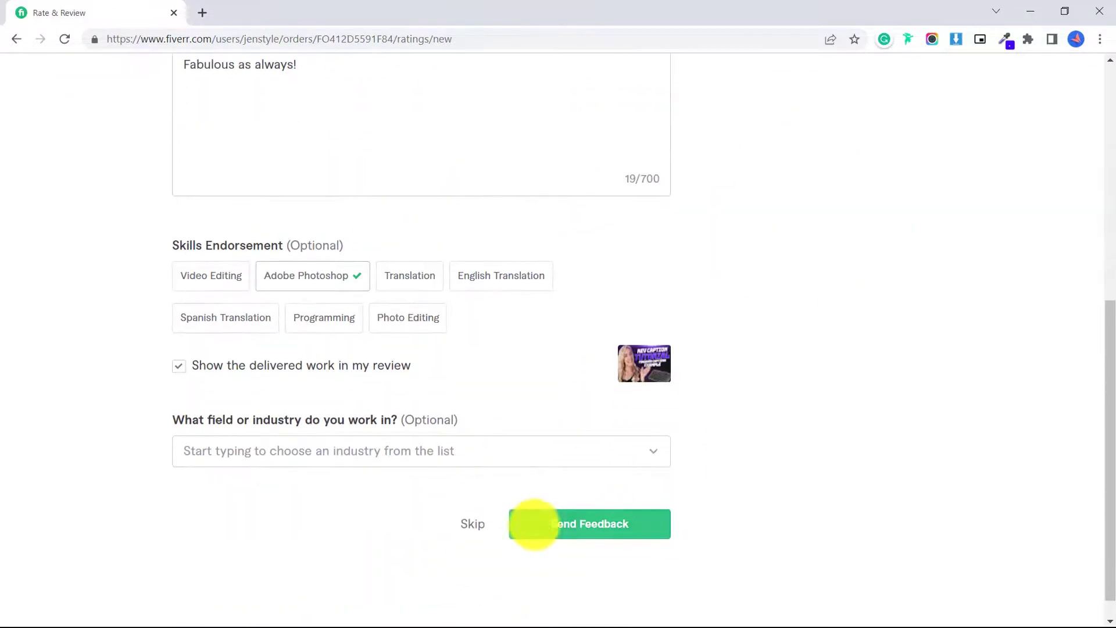
Step: Send the five-star review and ratings to the seller
click(549, 528)
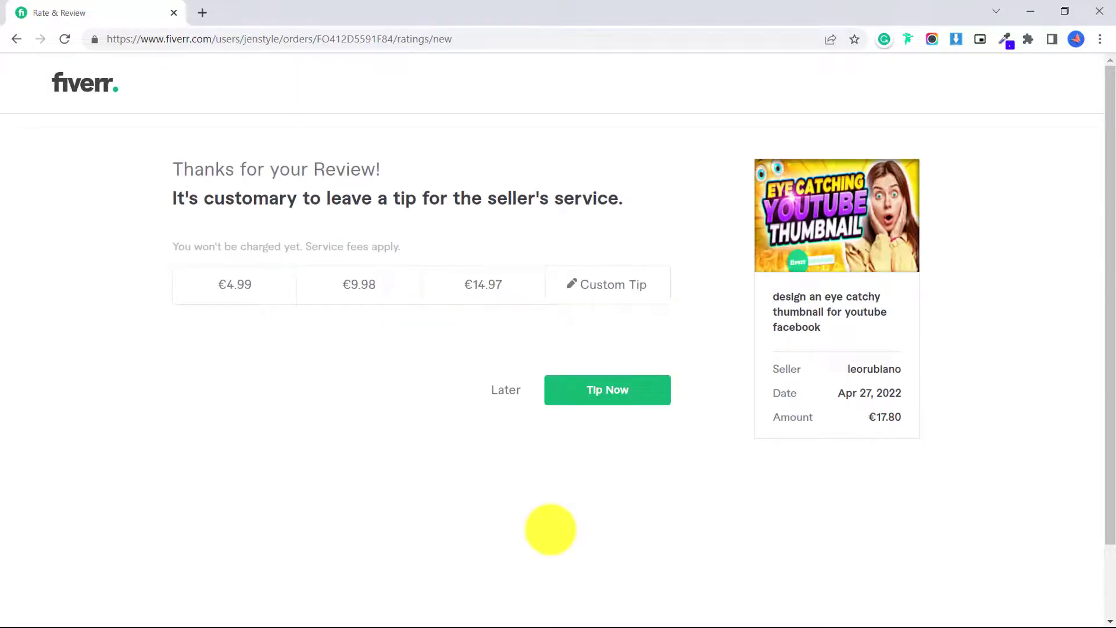